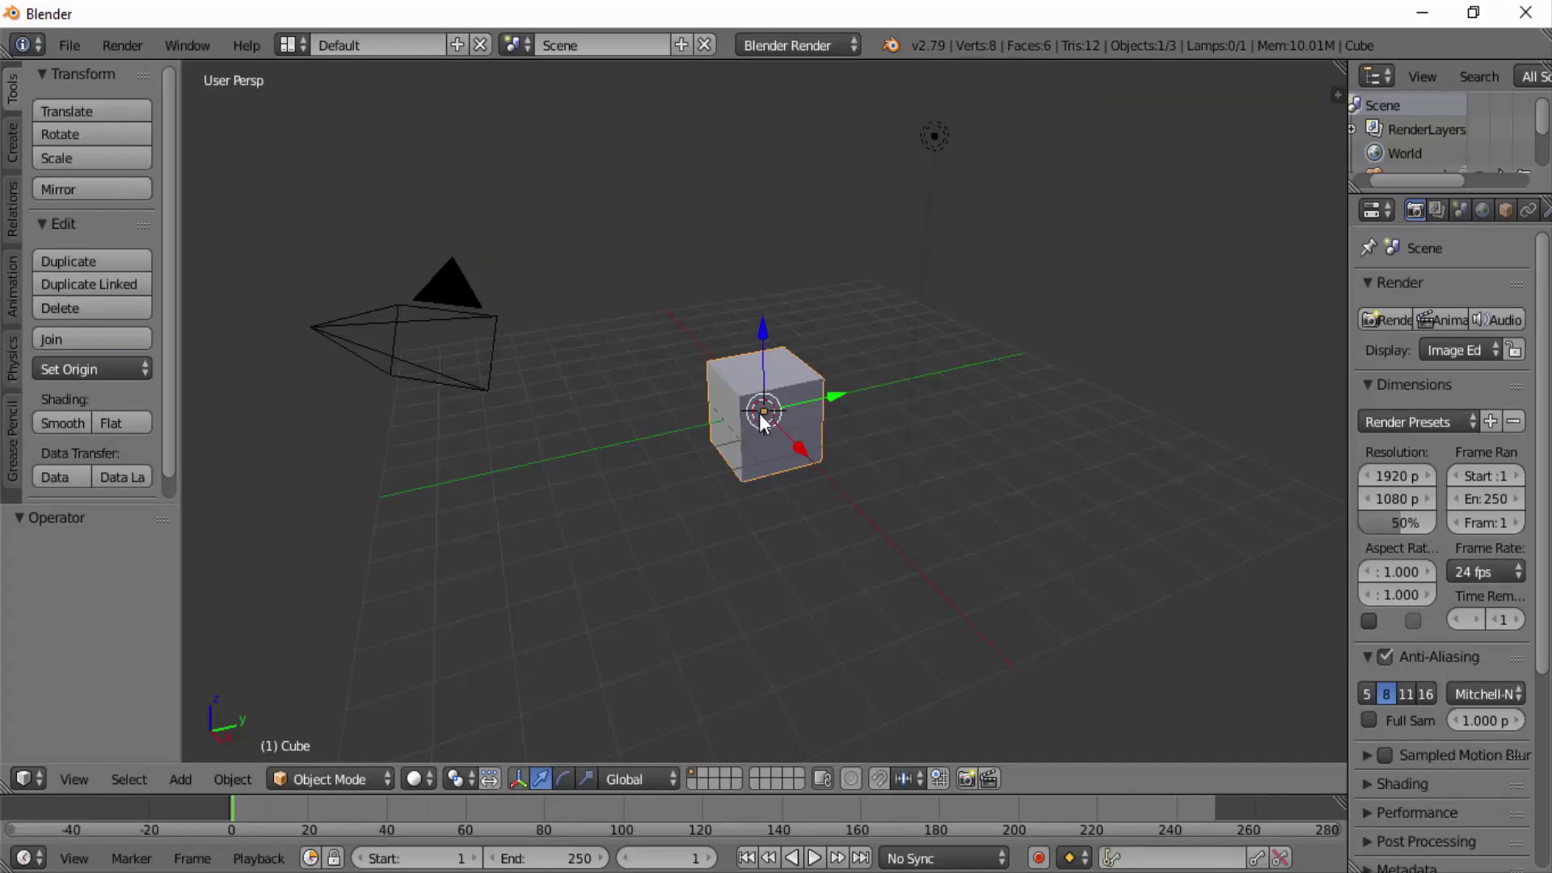
Step: Delete the default cube, leaving the camera and lamp, and switch to Top view
key(x)
click(744, 413)
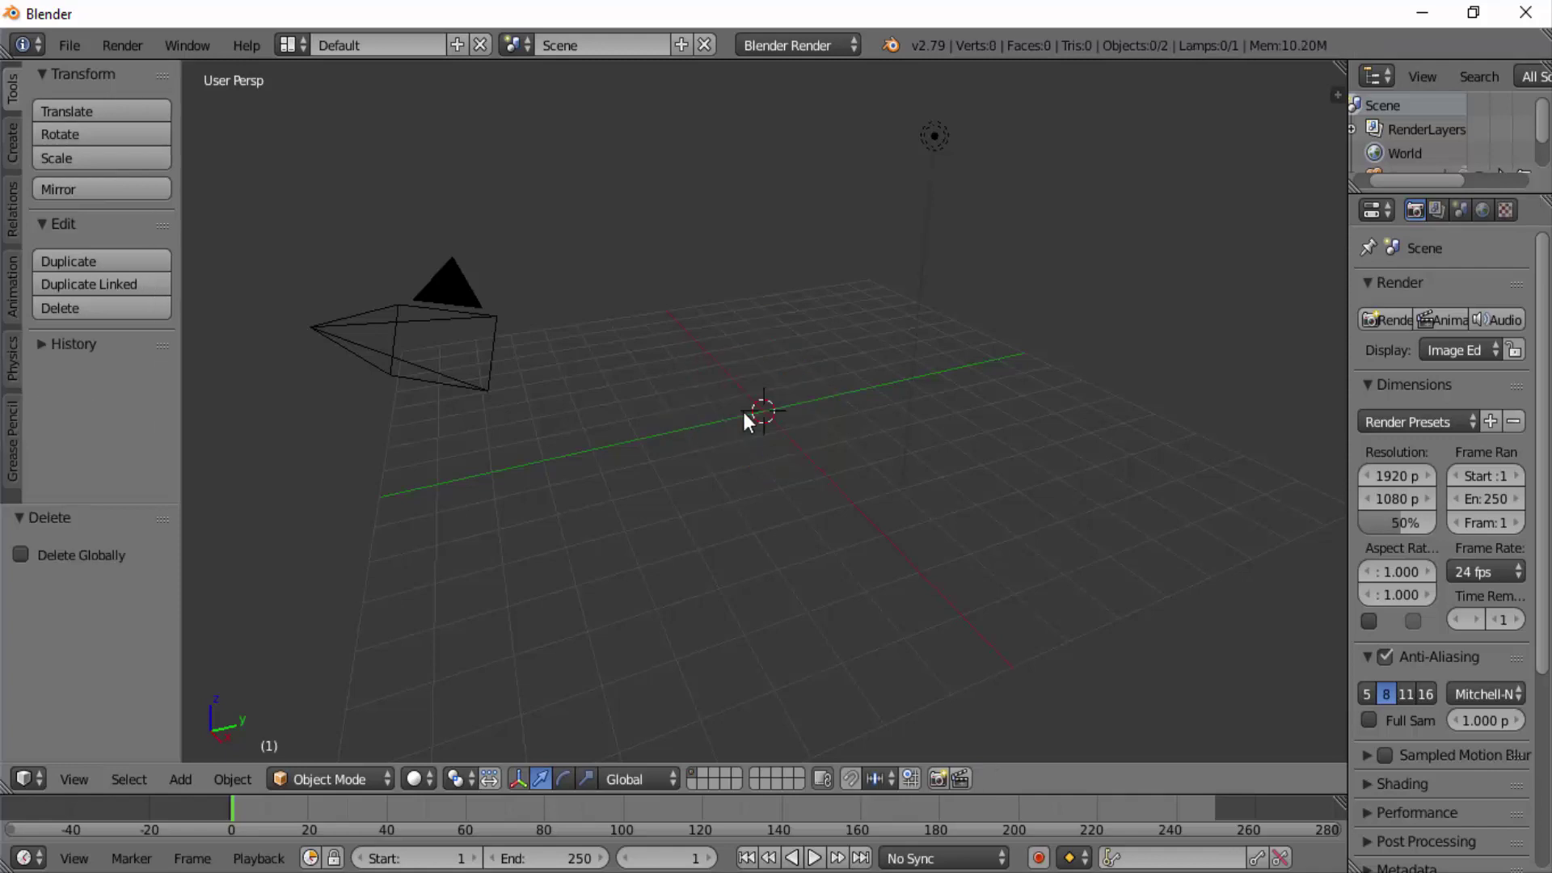
key(KP_7)
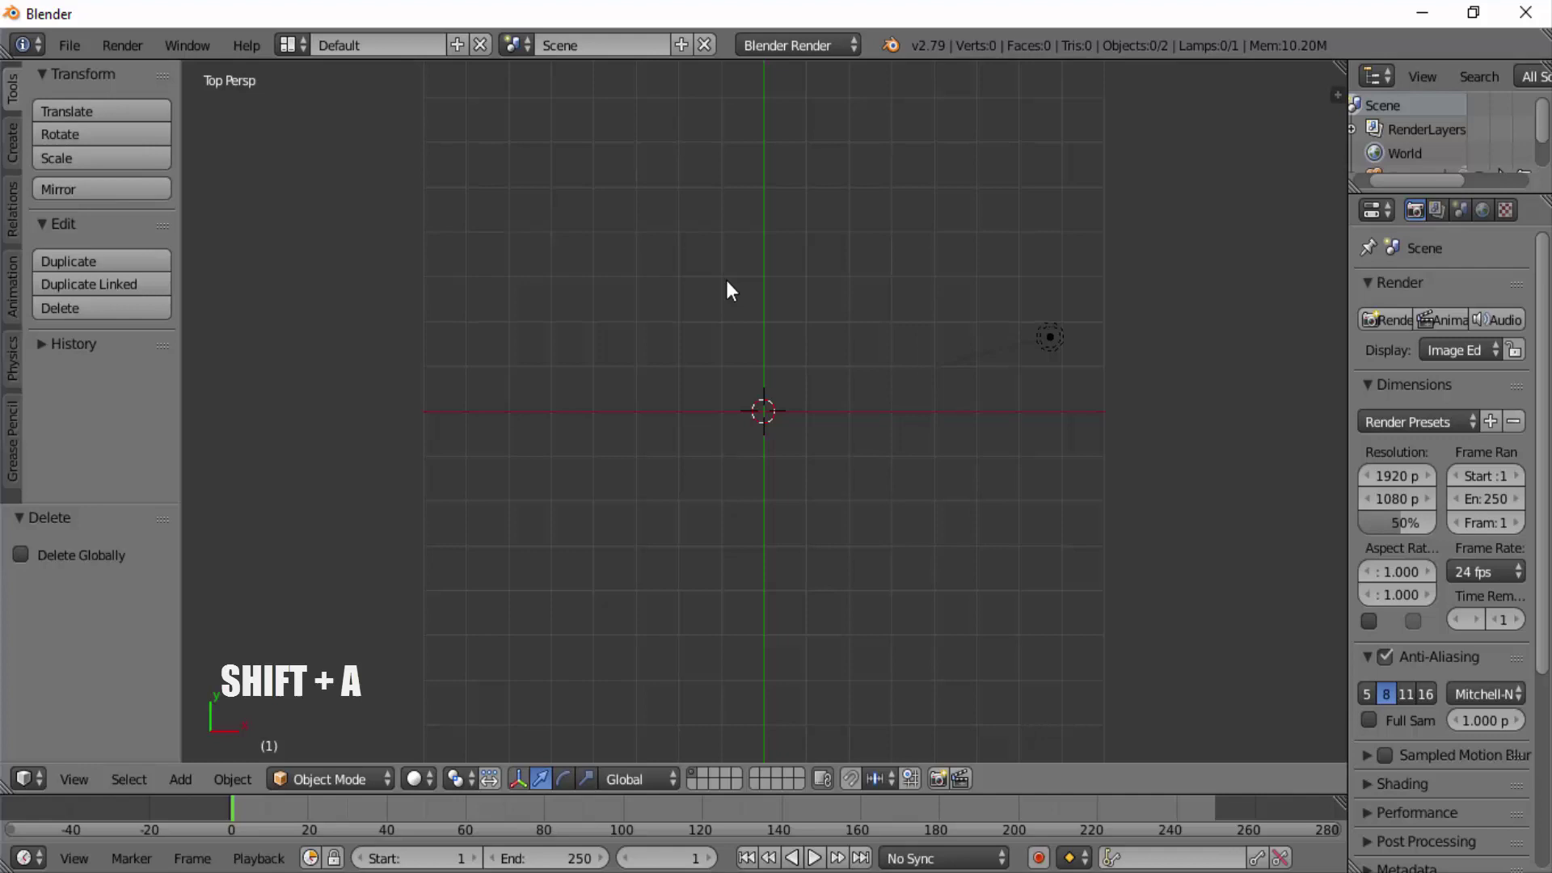
Step: Add a text object at the origin and replace its 'Text' wording with 'BLENDER'
key(shift+a)
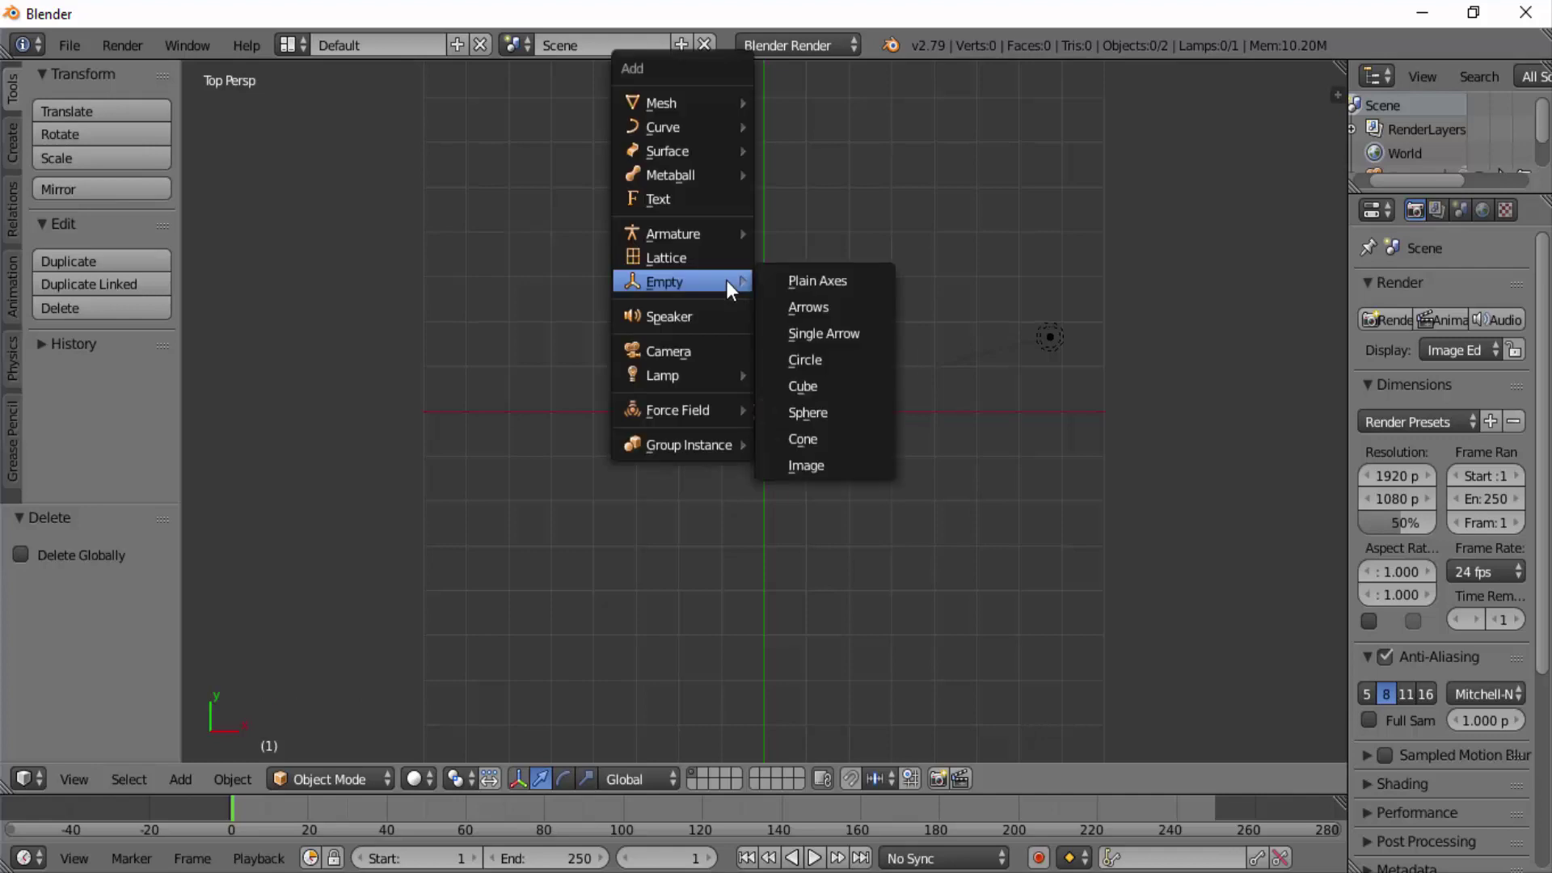
click(680, 199)
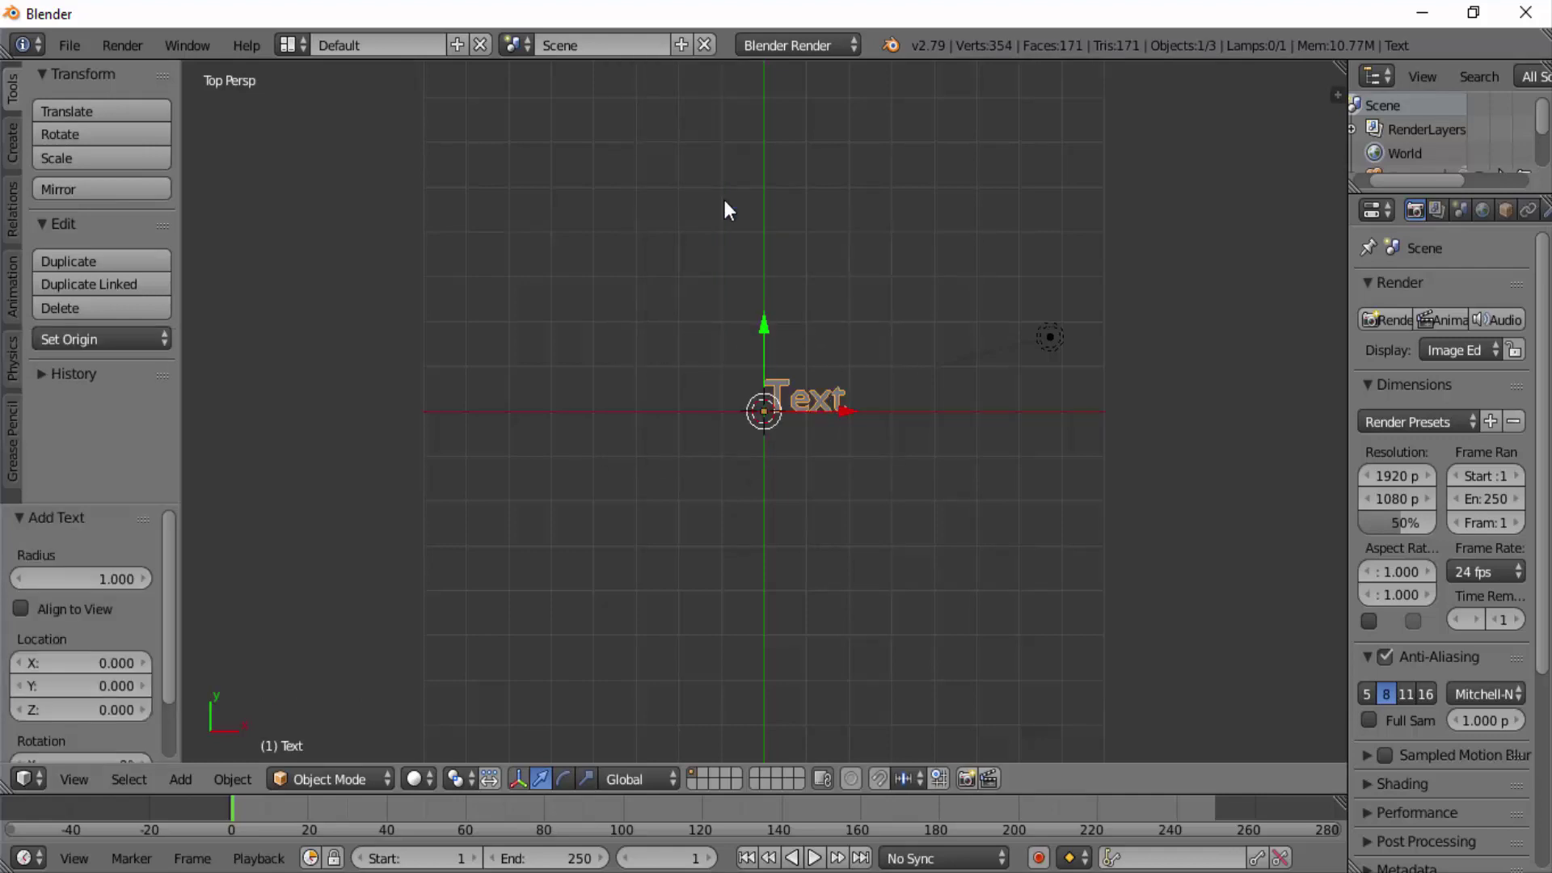
key(Tab)
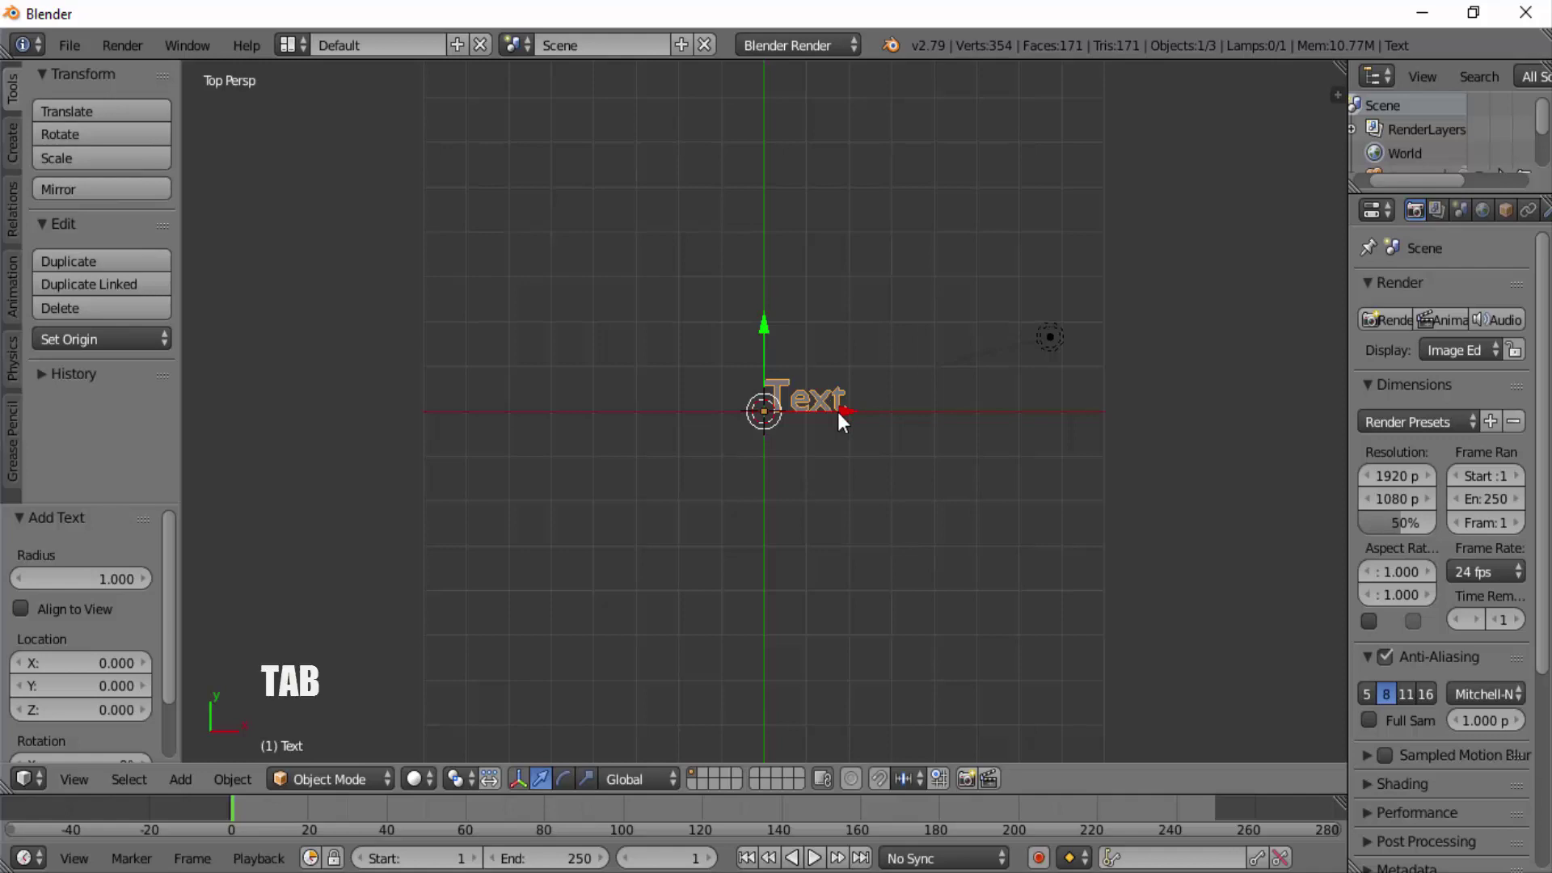
key(BackSpace)
key(BackSpace)
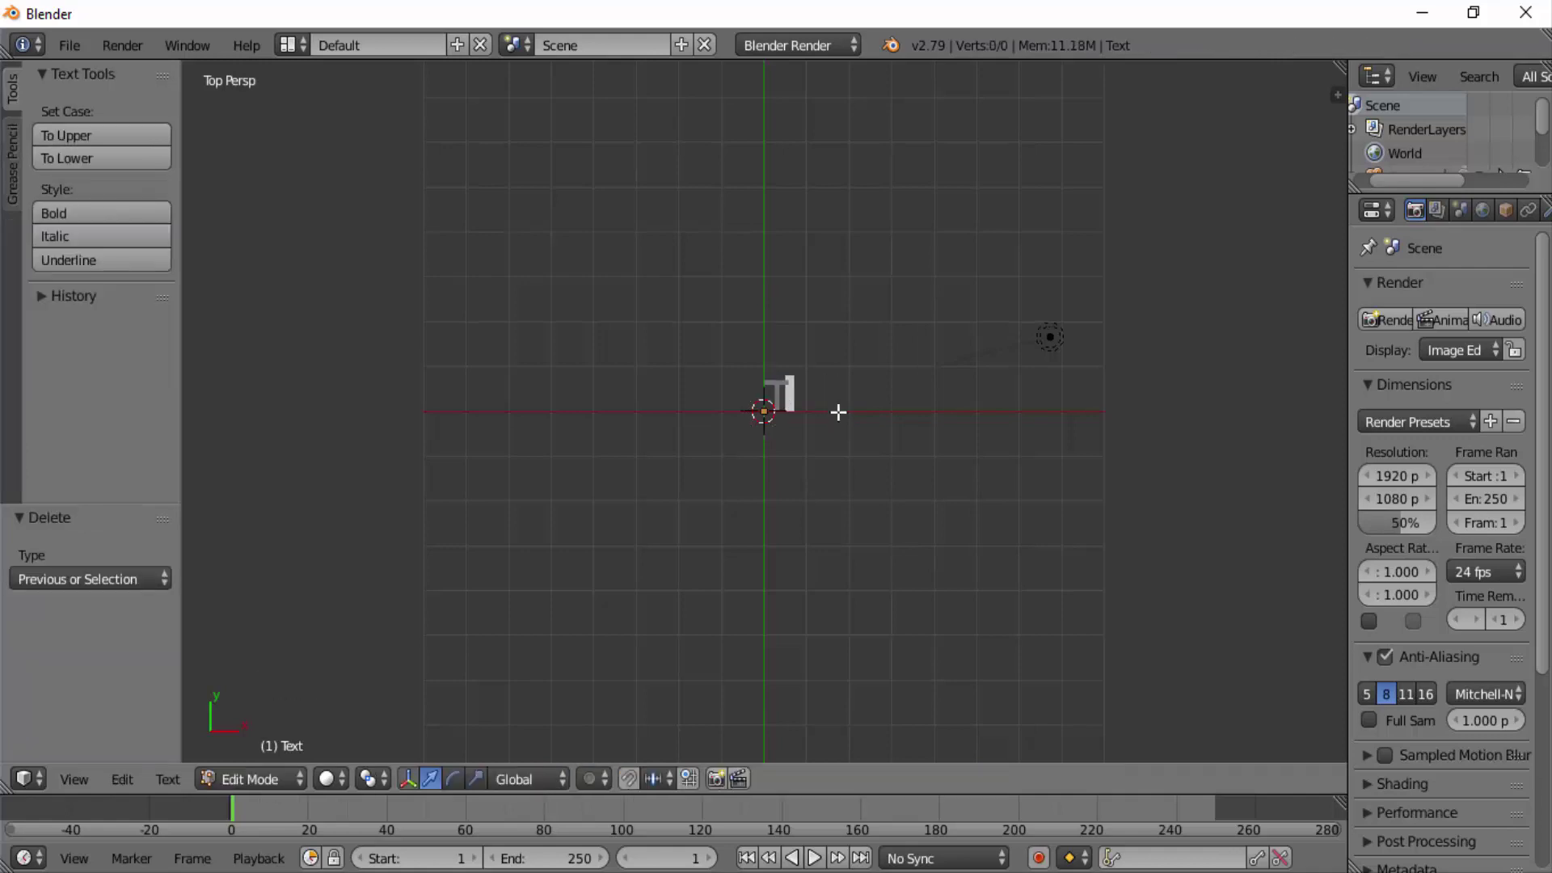
key(BackSpace)
key(BackSpace)
text(BLEBNDER)
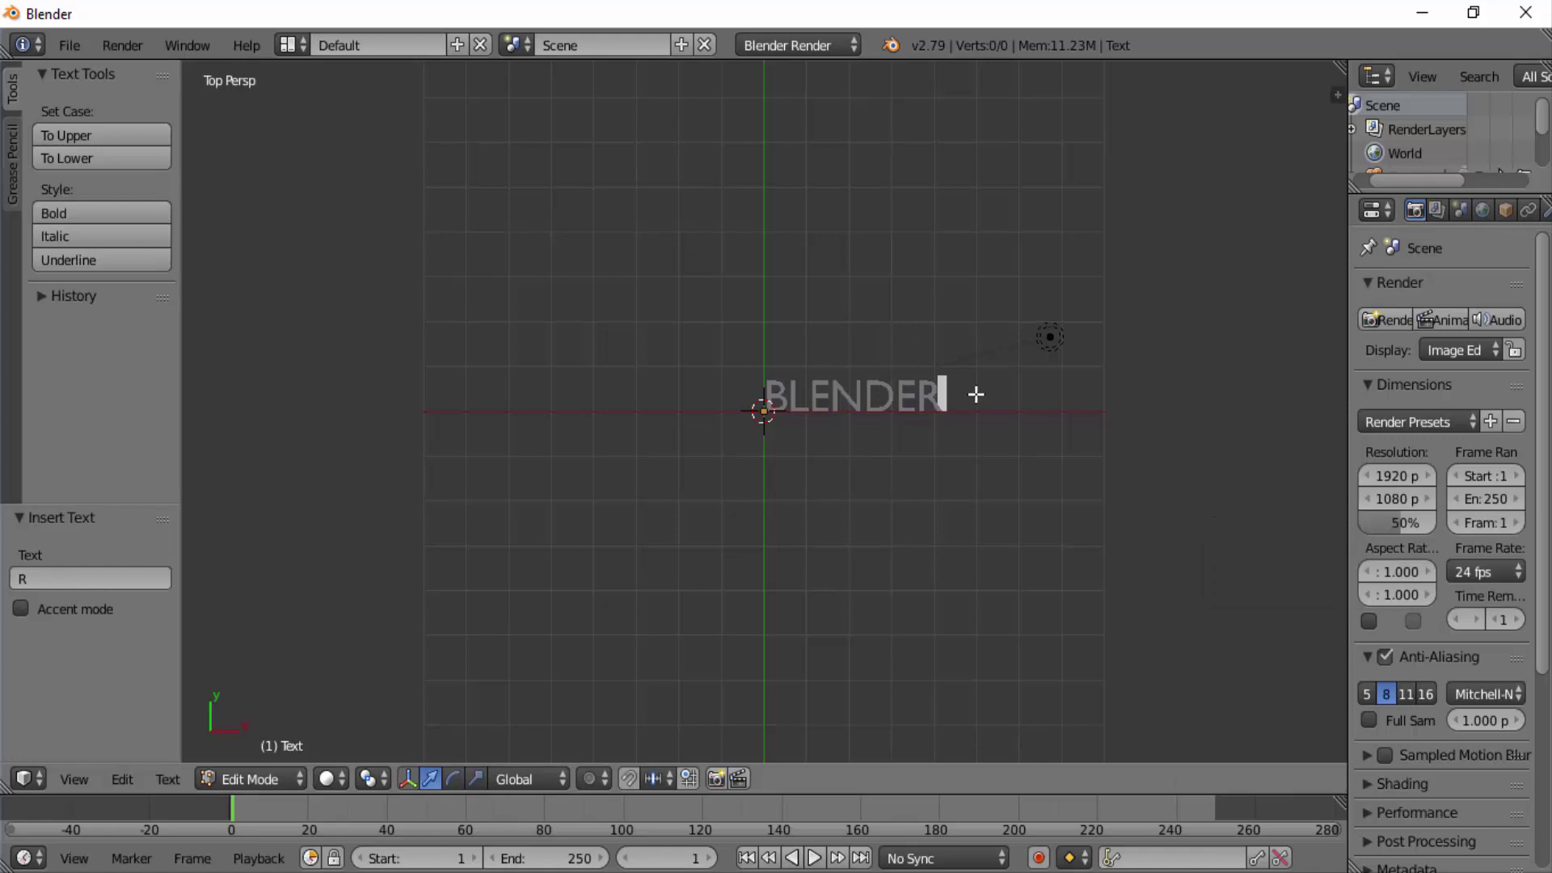
key(Tab)
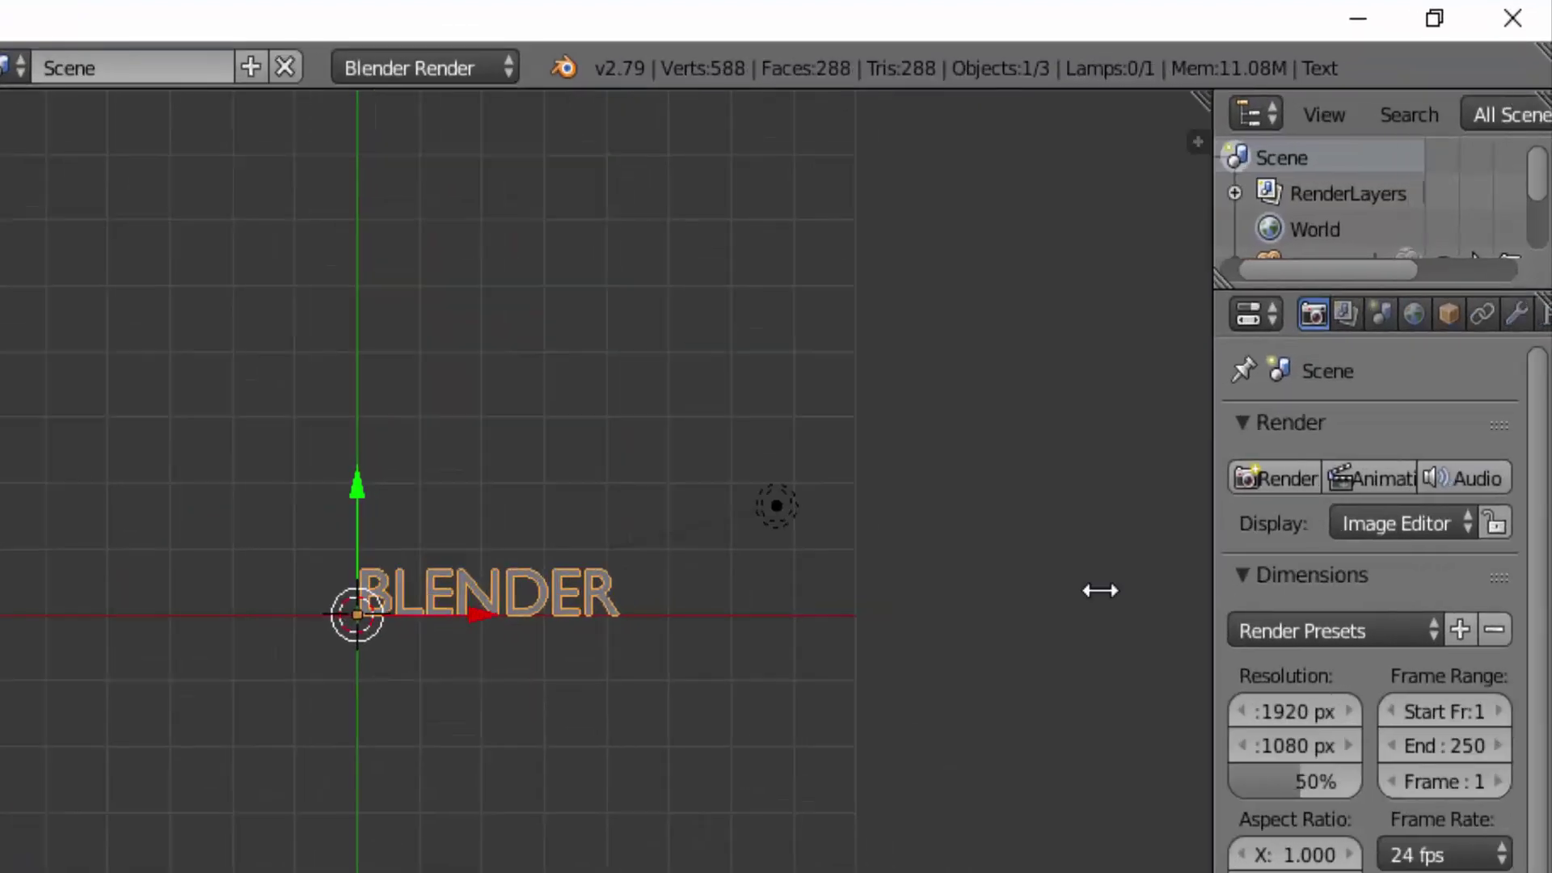
Step: In the text's Geometry settings, set Extrude 0.1, Bevel Depth 0.002 and Resolution 3
drag(1349, 397, 1159, 396)
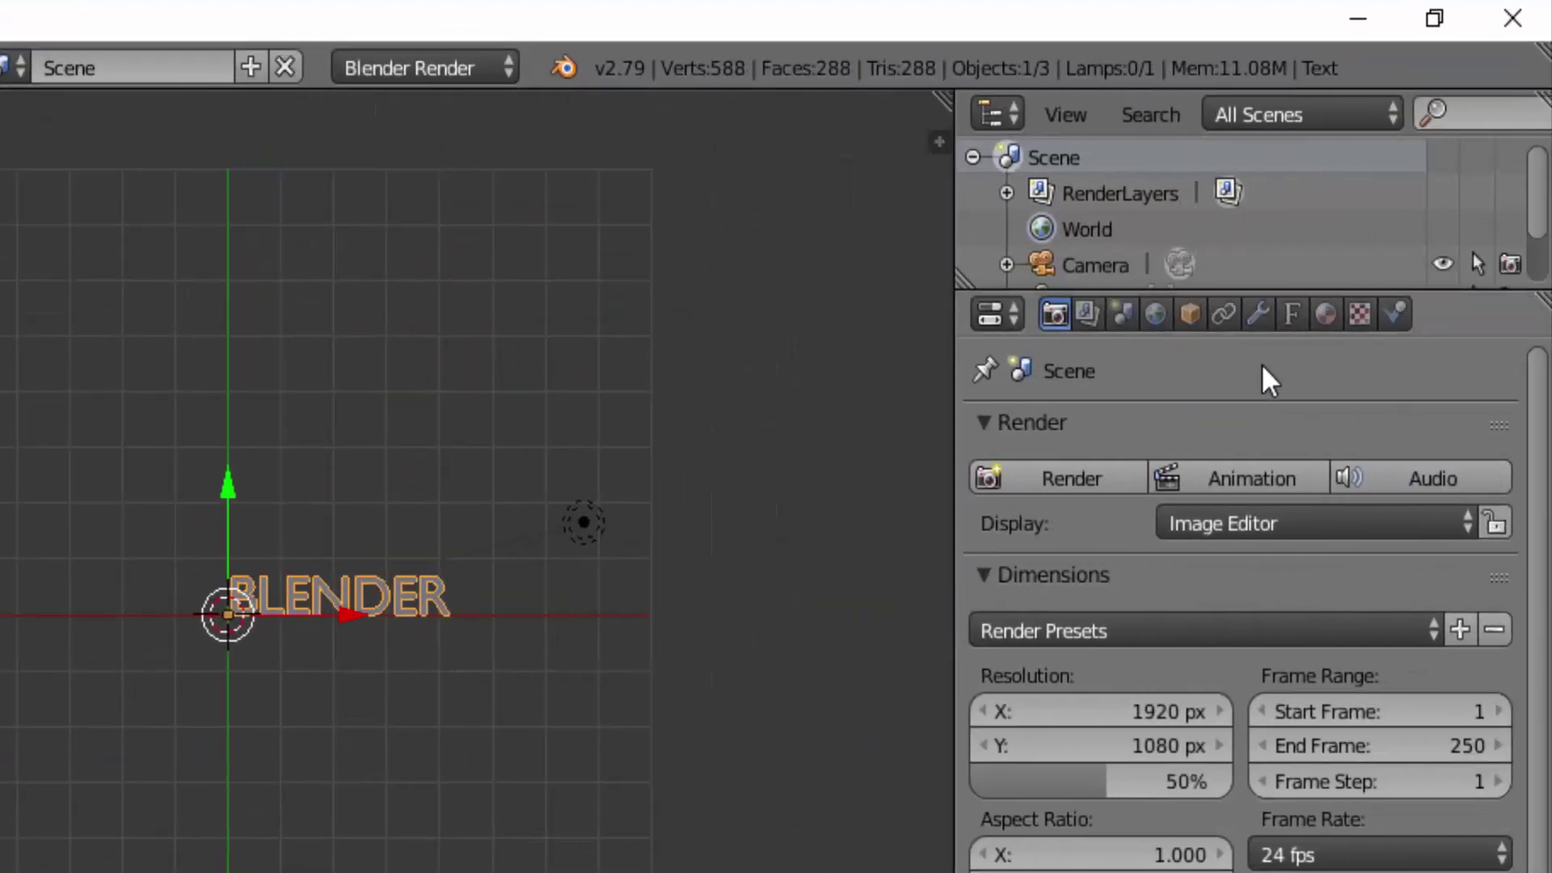
click(1290, 312)
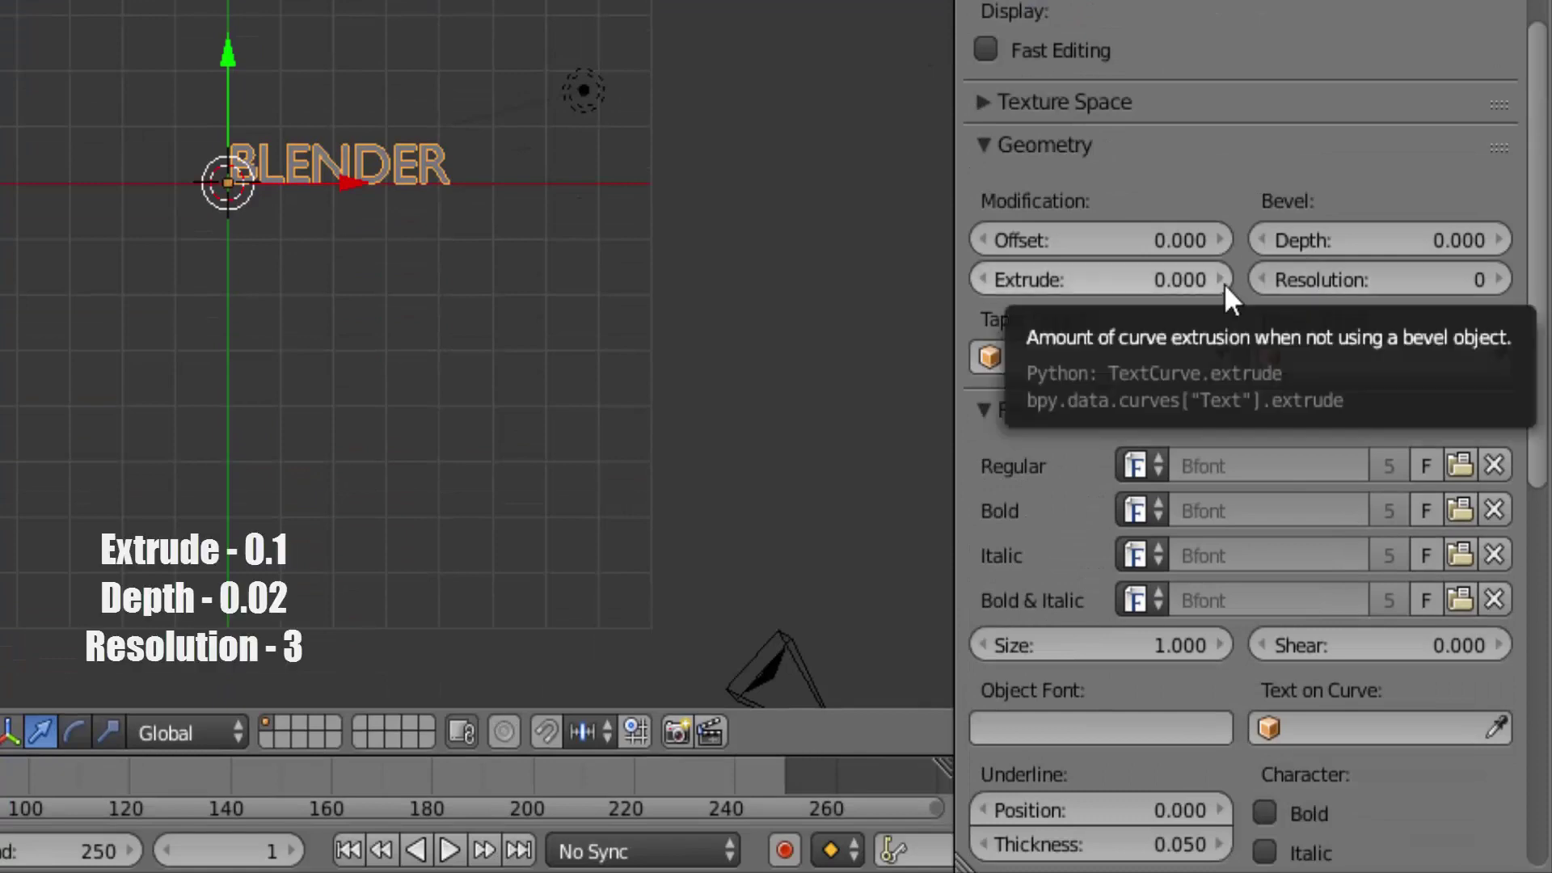
click(1224, 283)
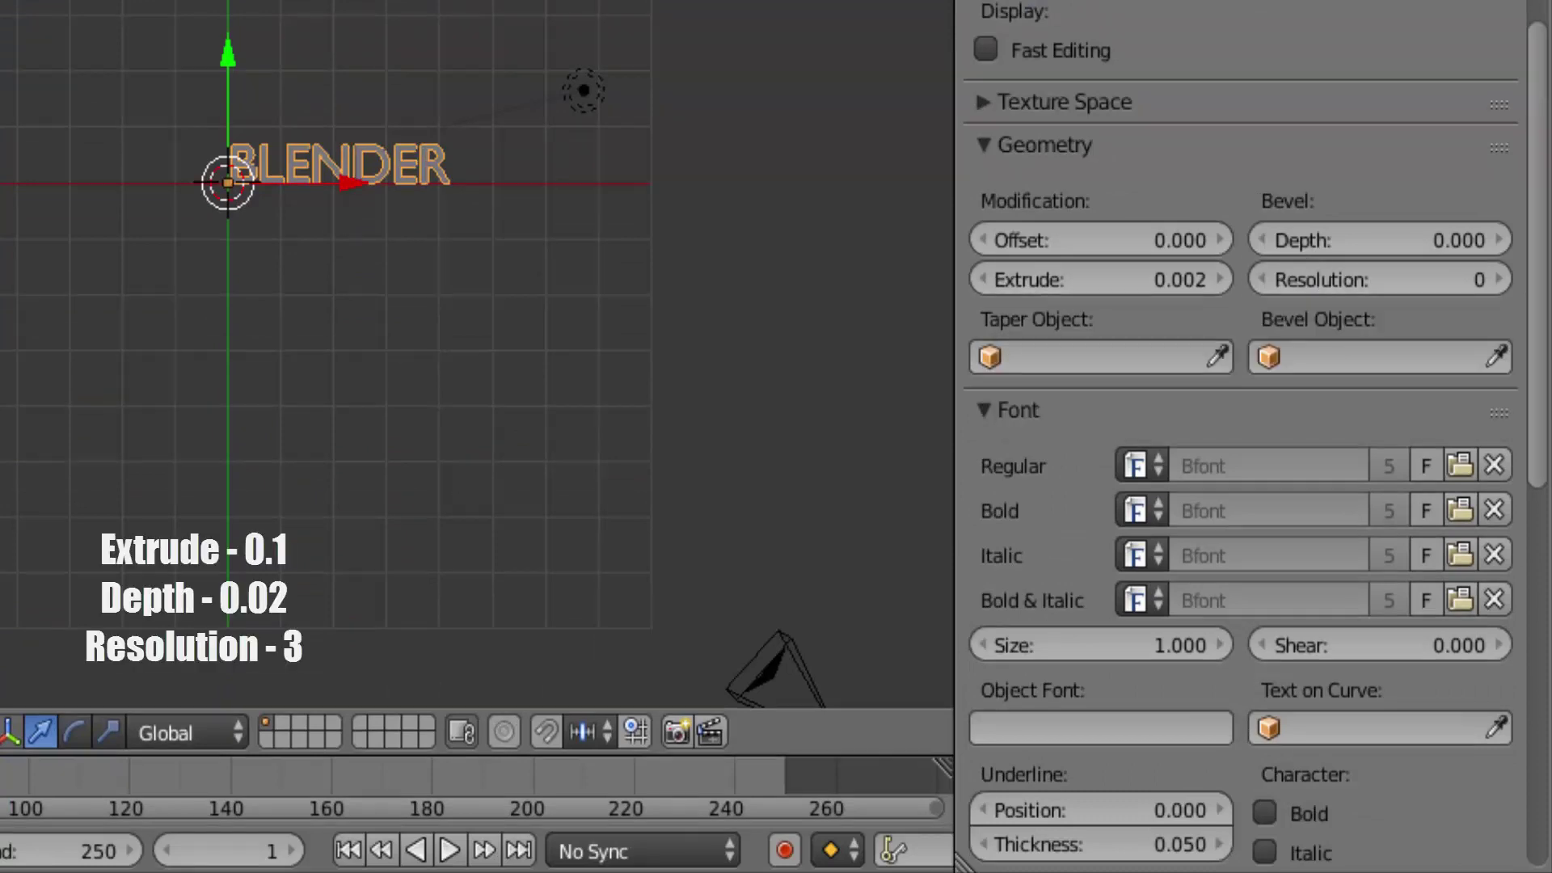
double_click(1198, 275)
text(0.1)
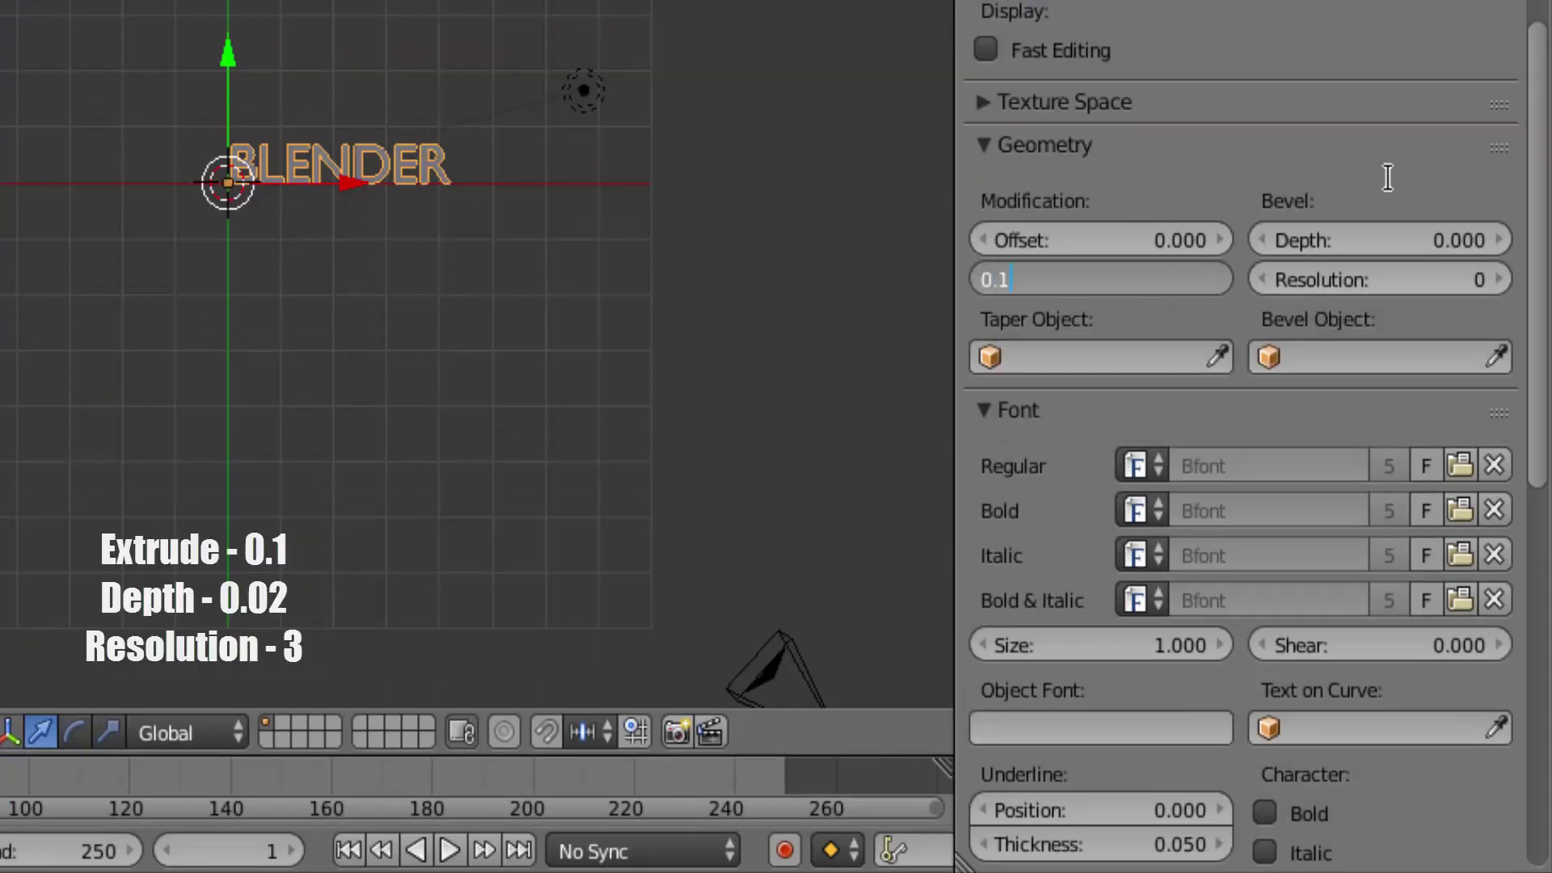
key(Return)
click(1501, 239)
click(1501, 280)
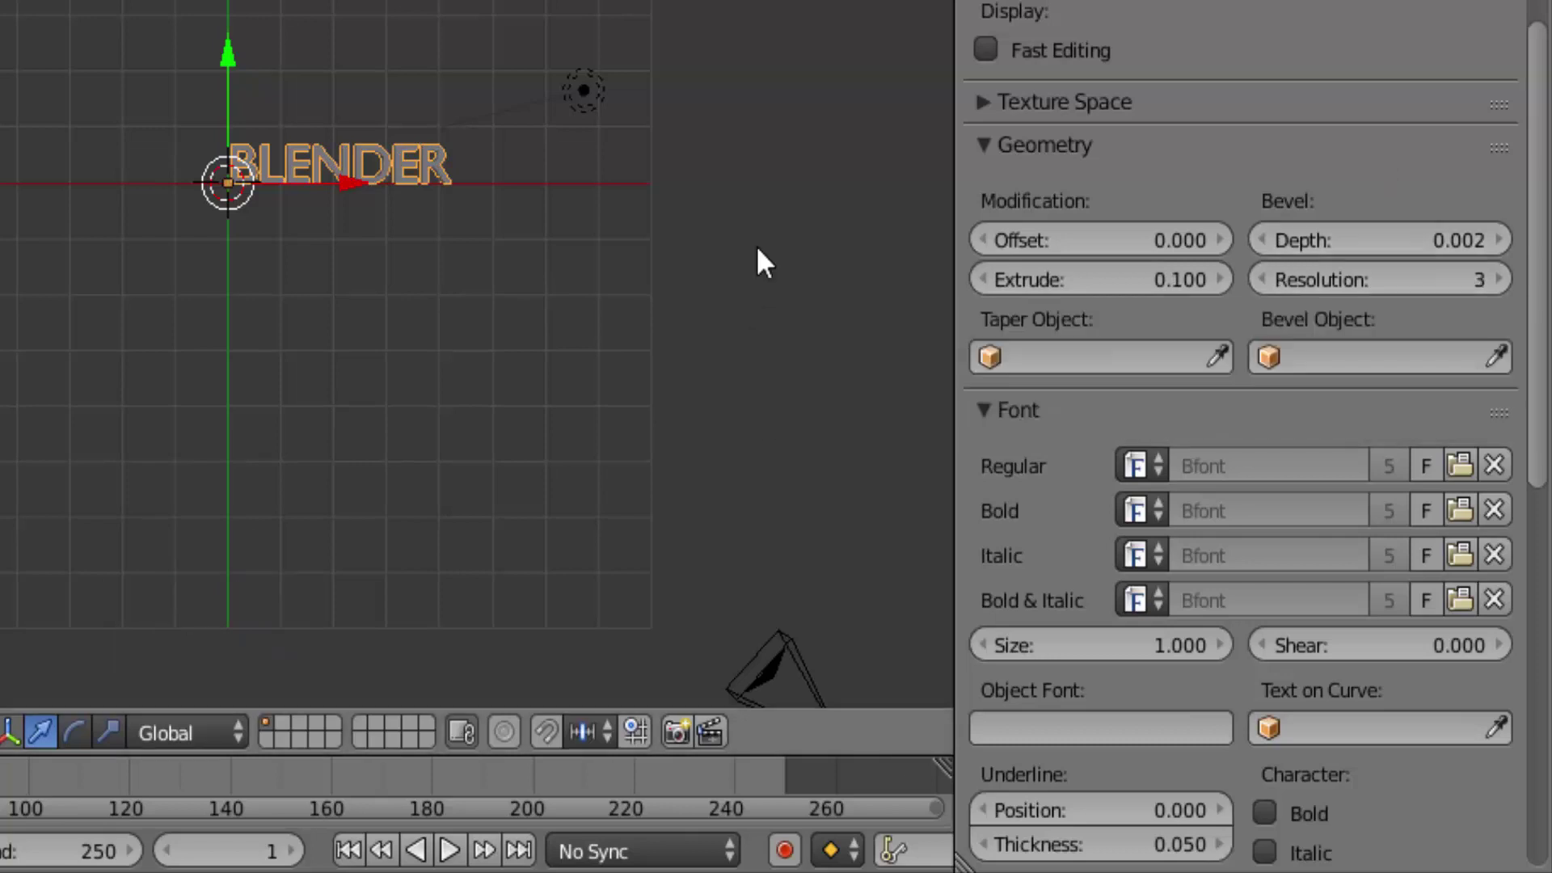
key(KP_3)
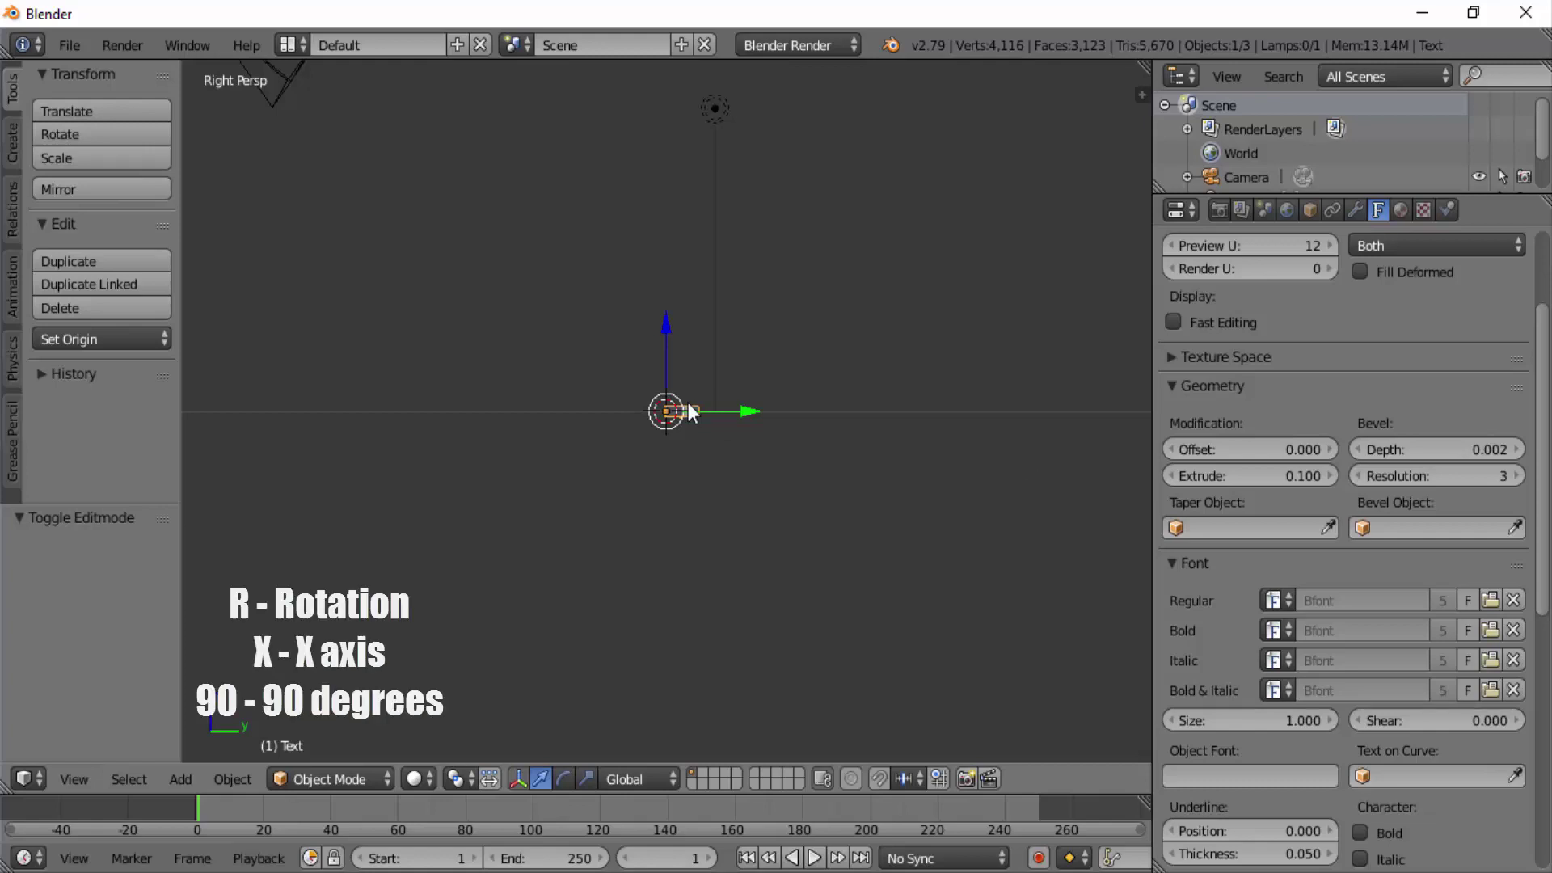
Step: Rotate the text 90° about X so it stands upright, then scale it to 1.81
key(r)
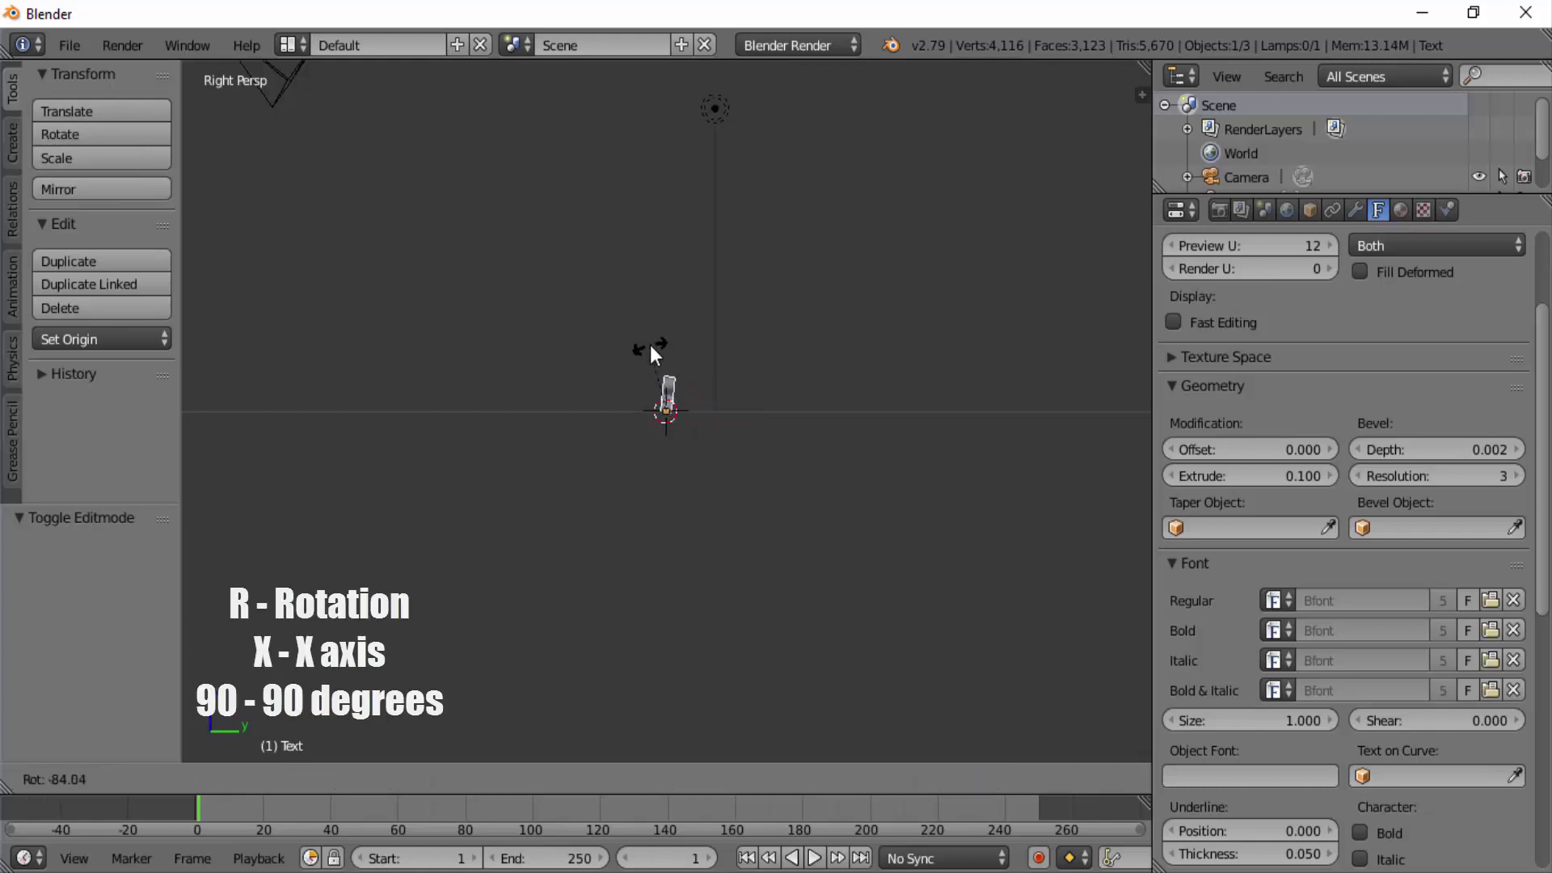
text(x)
text(90)
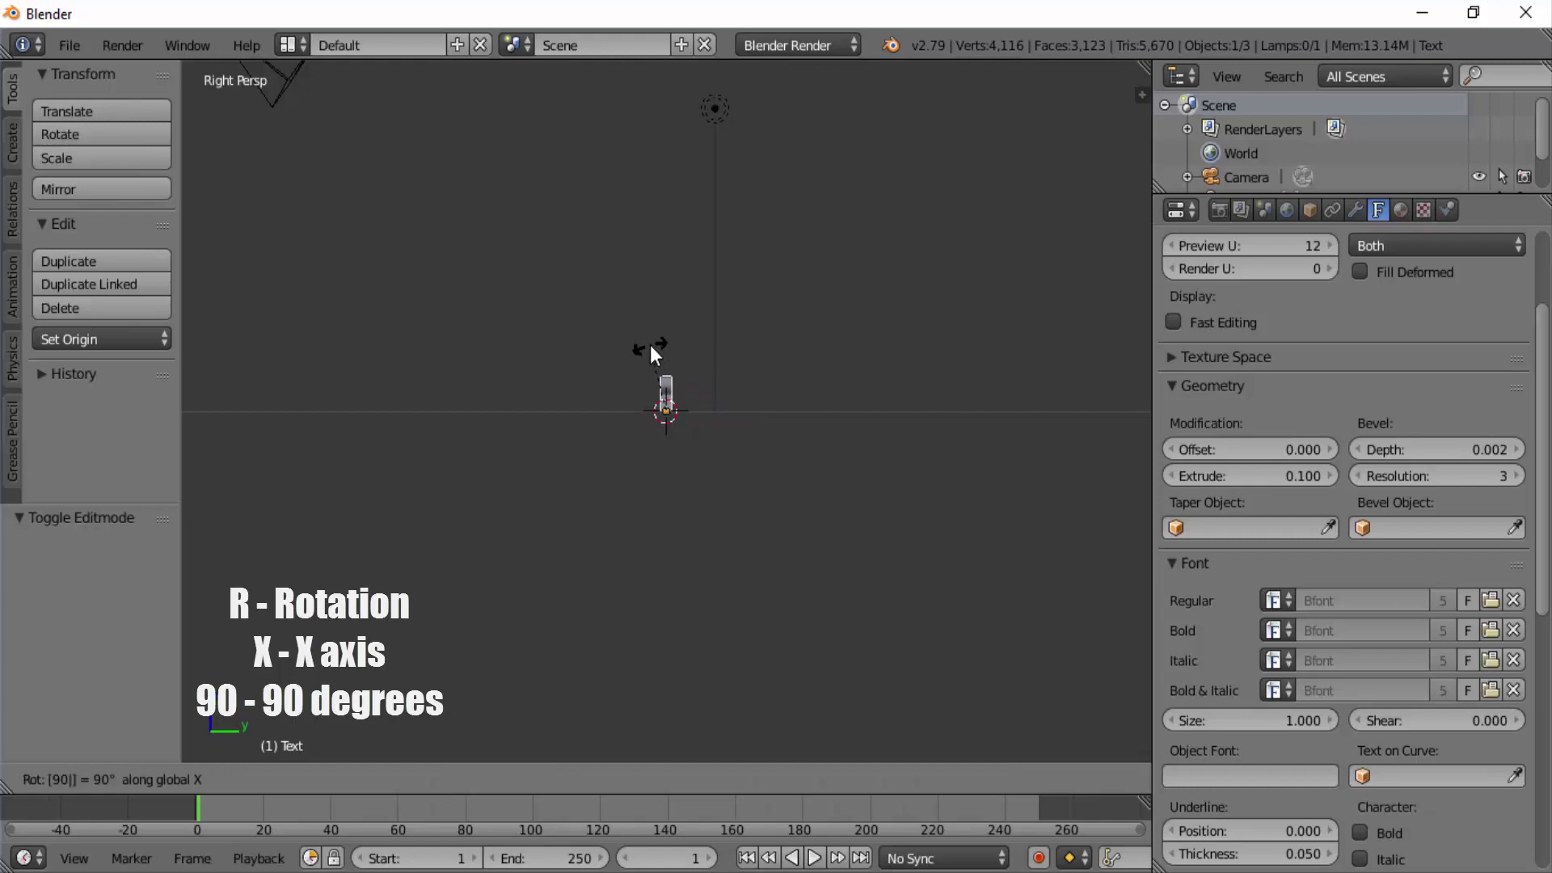
key(Return)
middle_drag(736, 481, 789, 453)
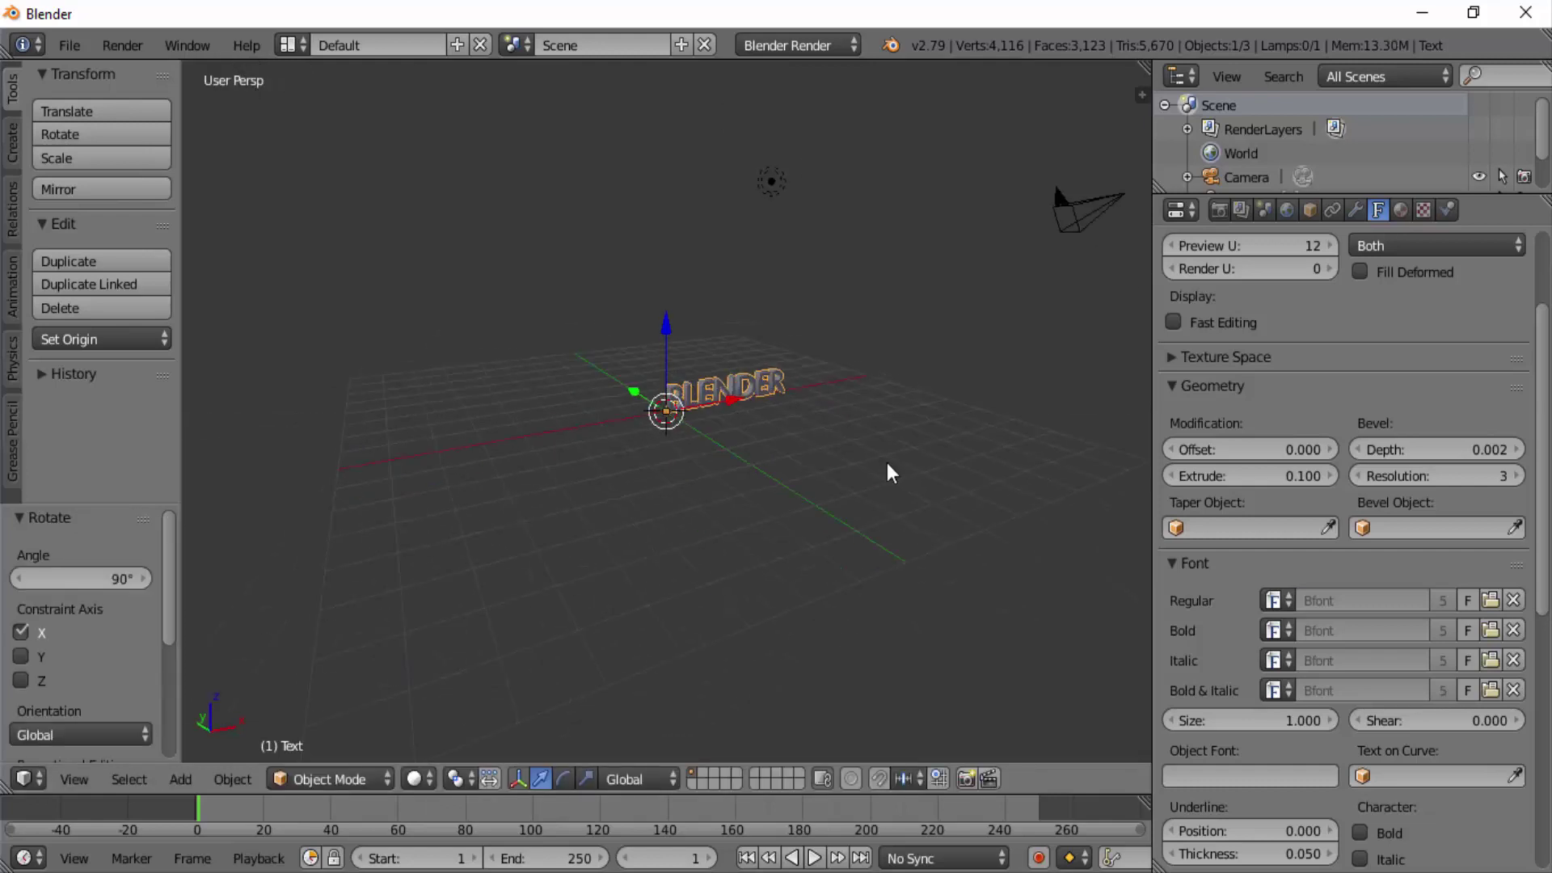
key(s)
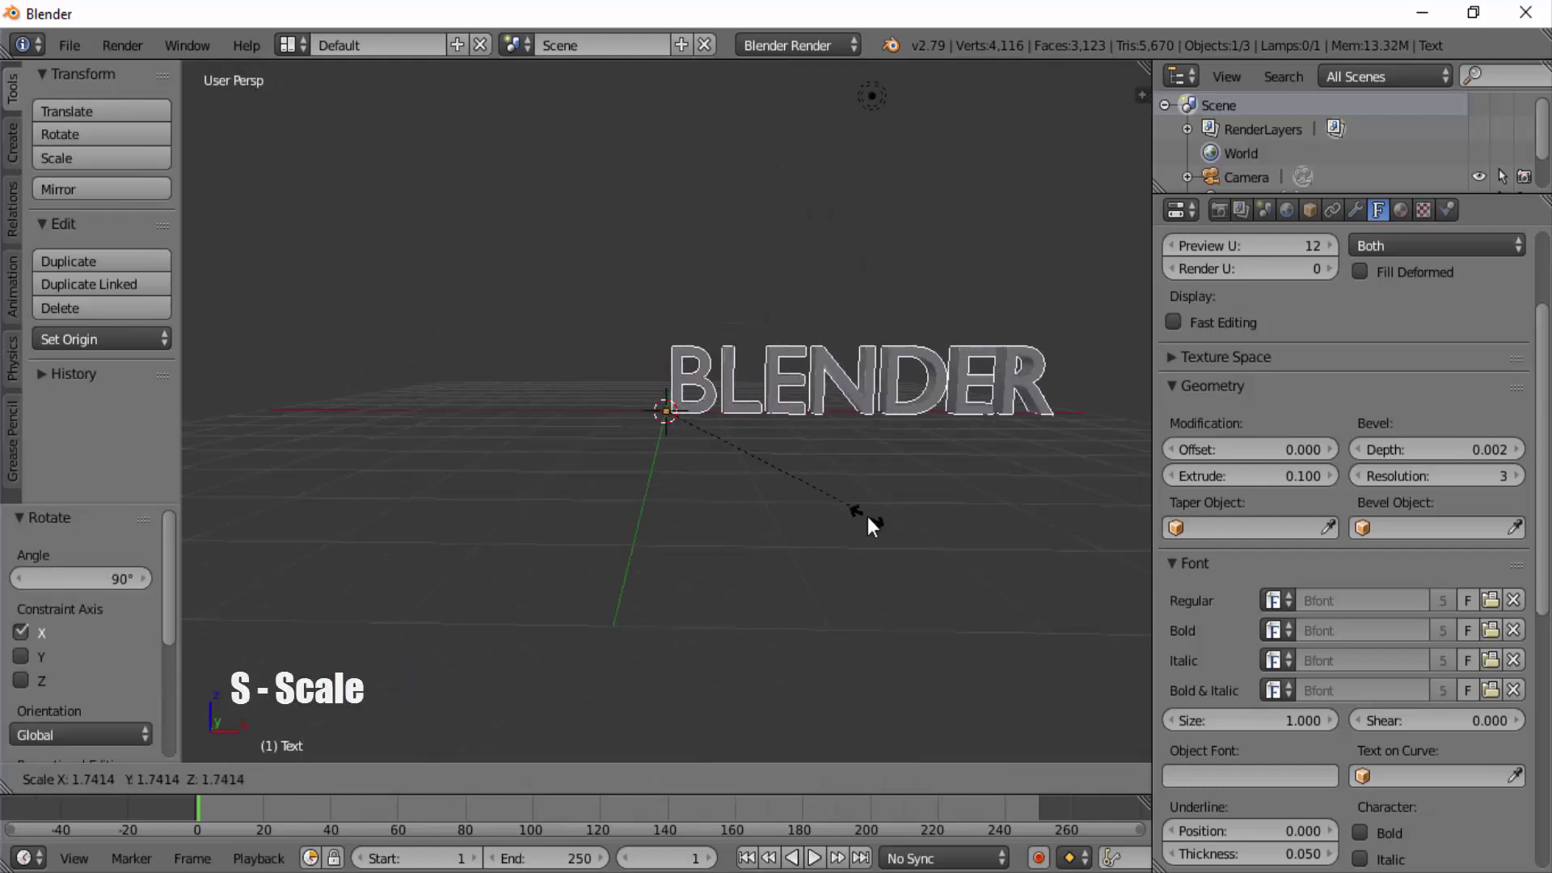
click(870, 529)
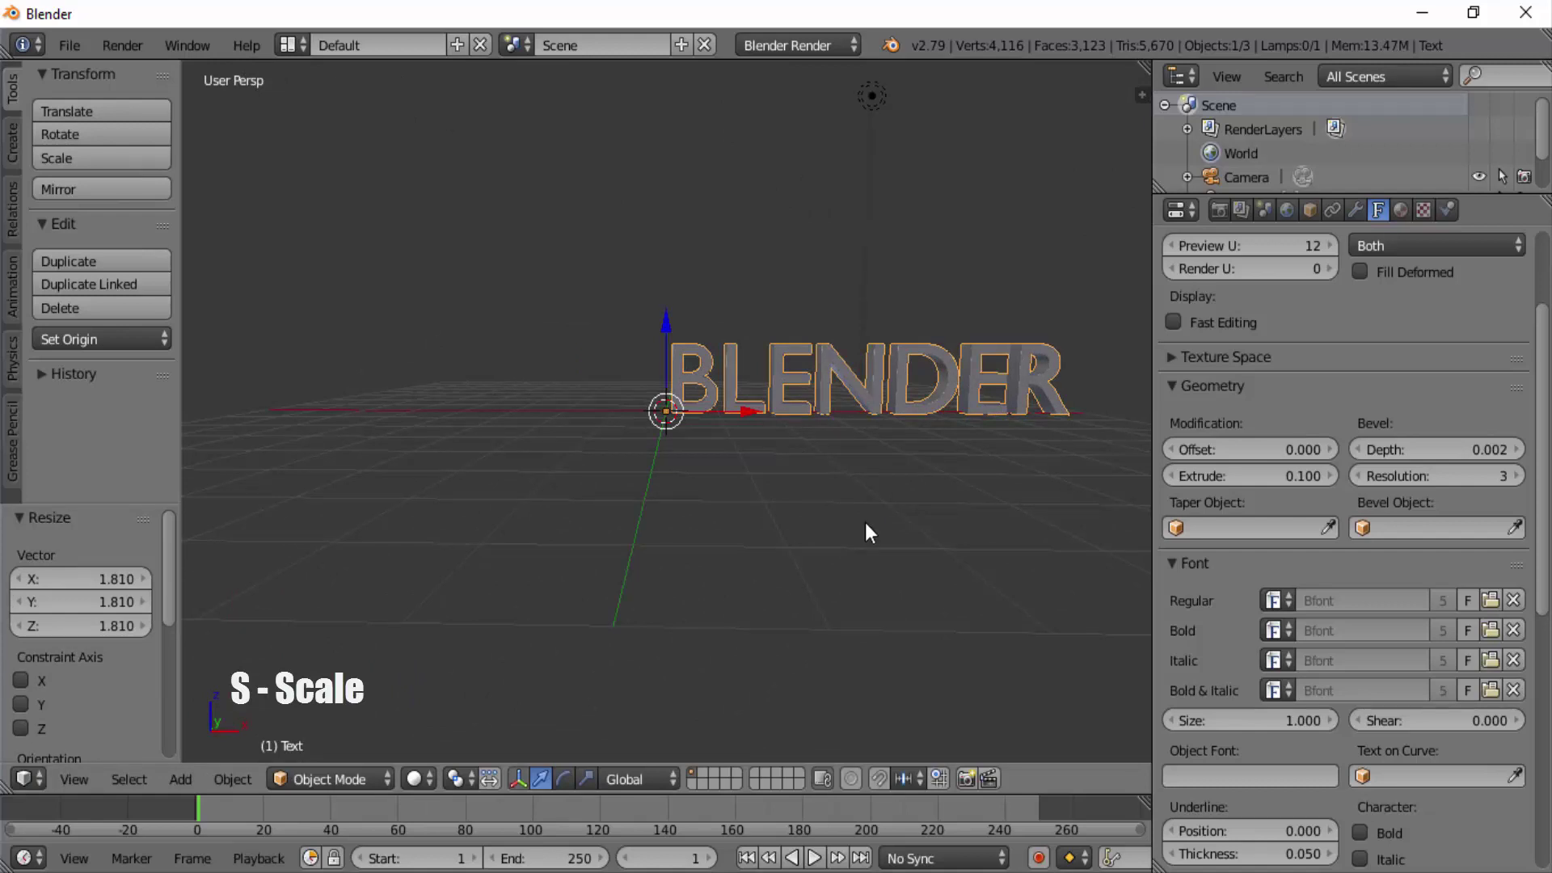
scroll(865, 524, down, 1)
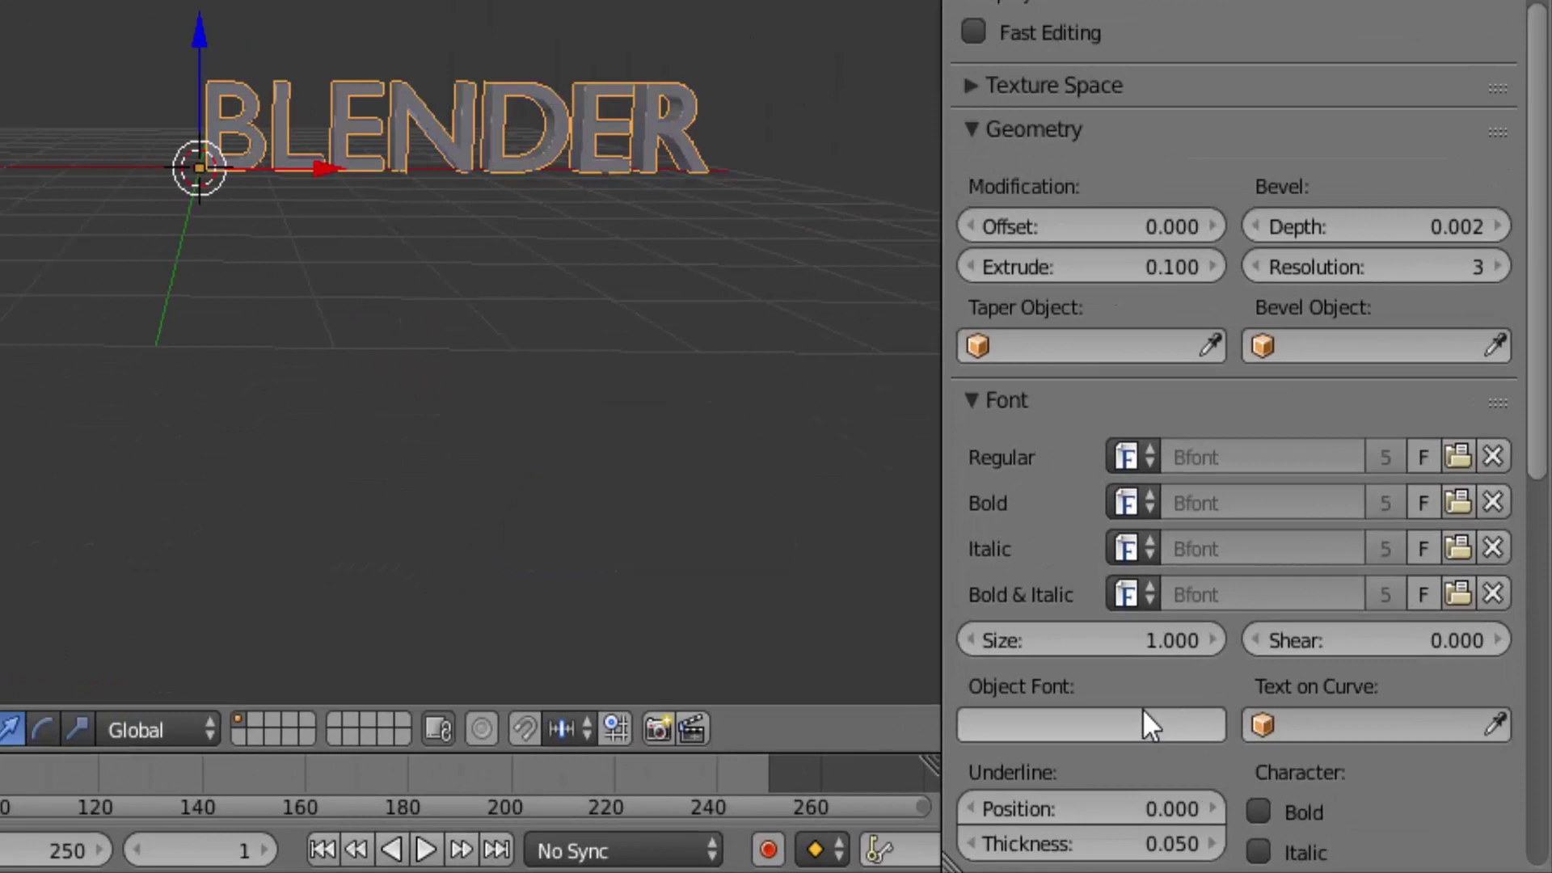
scroll(1150, 659, down, 5)
scroll(1149, 658, down, 3)
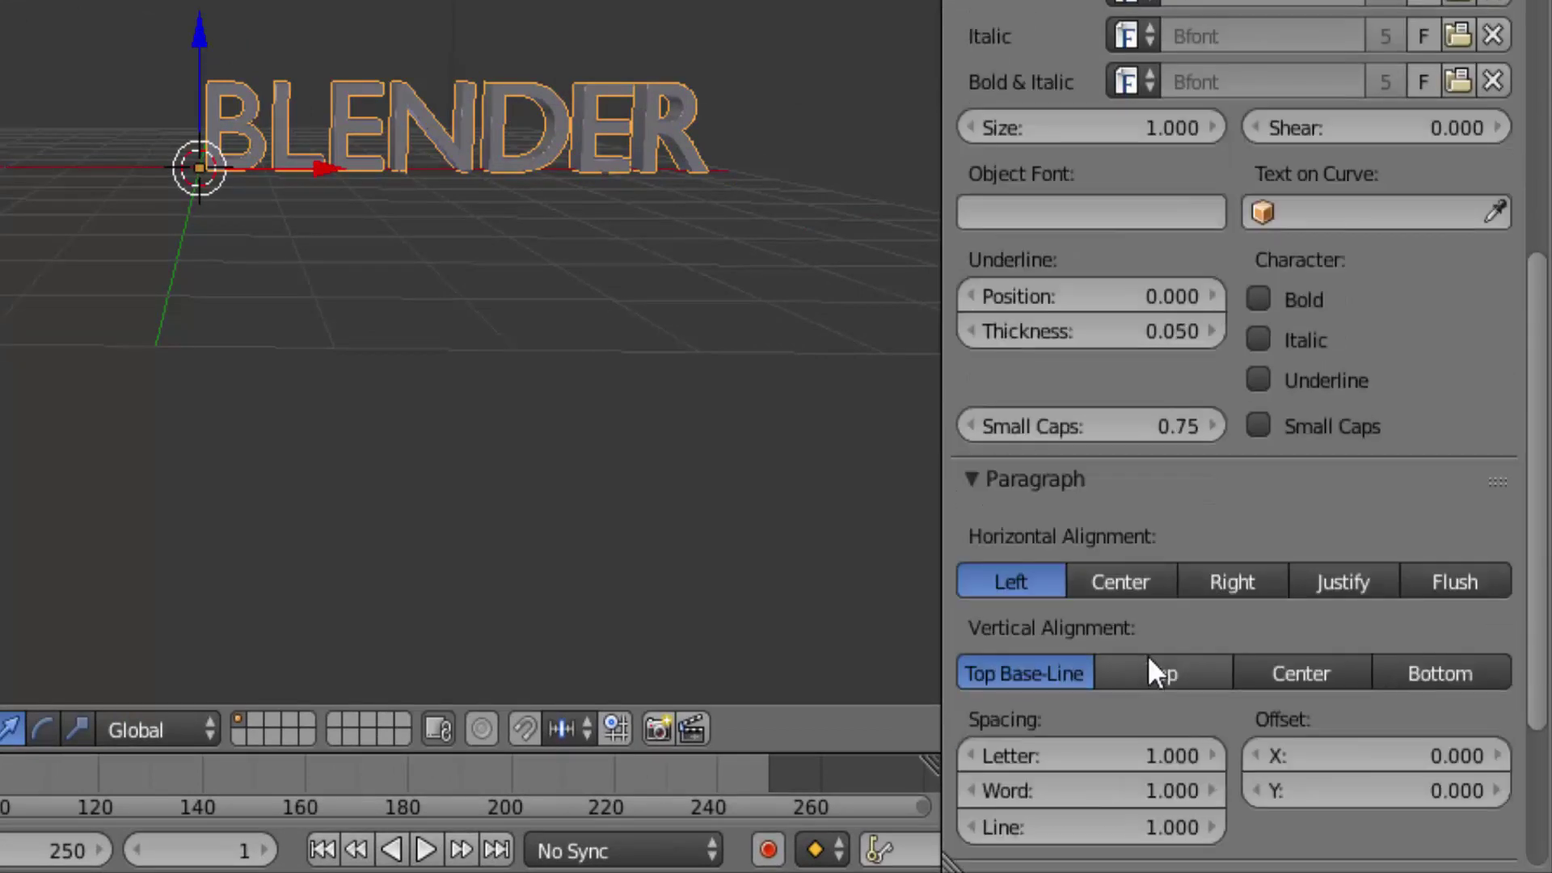
scroll(1153, 619, down, 2)
Step: Set the text's Paragraph Horizontal Alignment to Center
click(1138, 440)
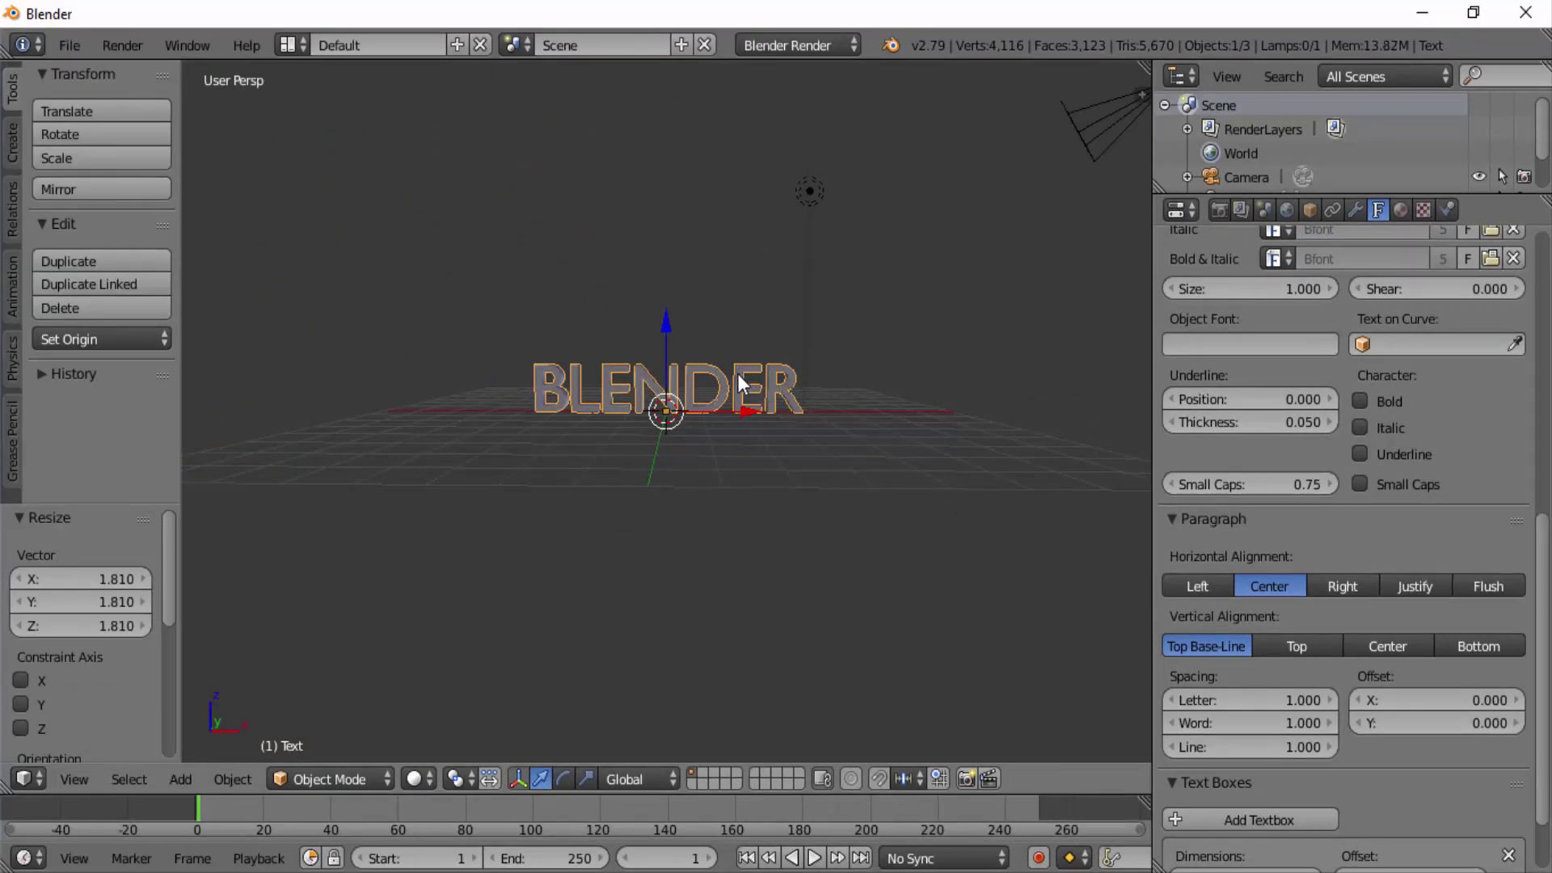
Step: Snap the 3D cursor to the selected BLENDER text with Cursor to Selected
key(shift+s)
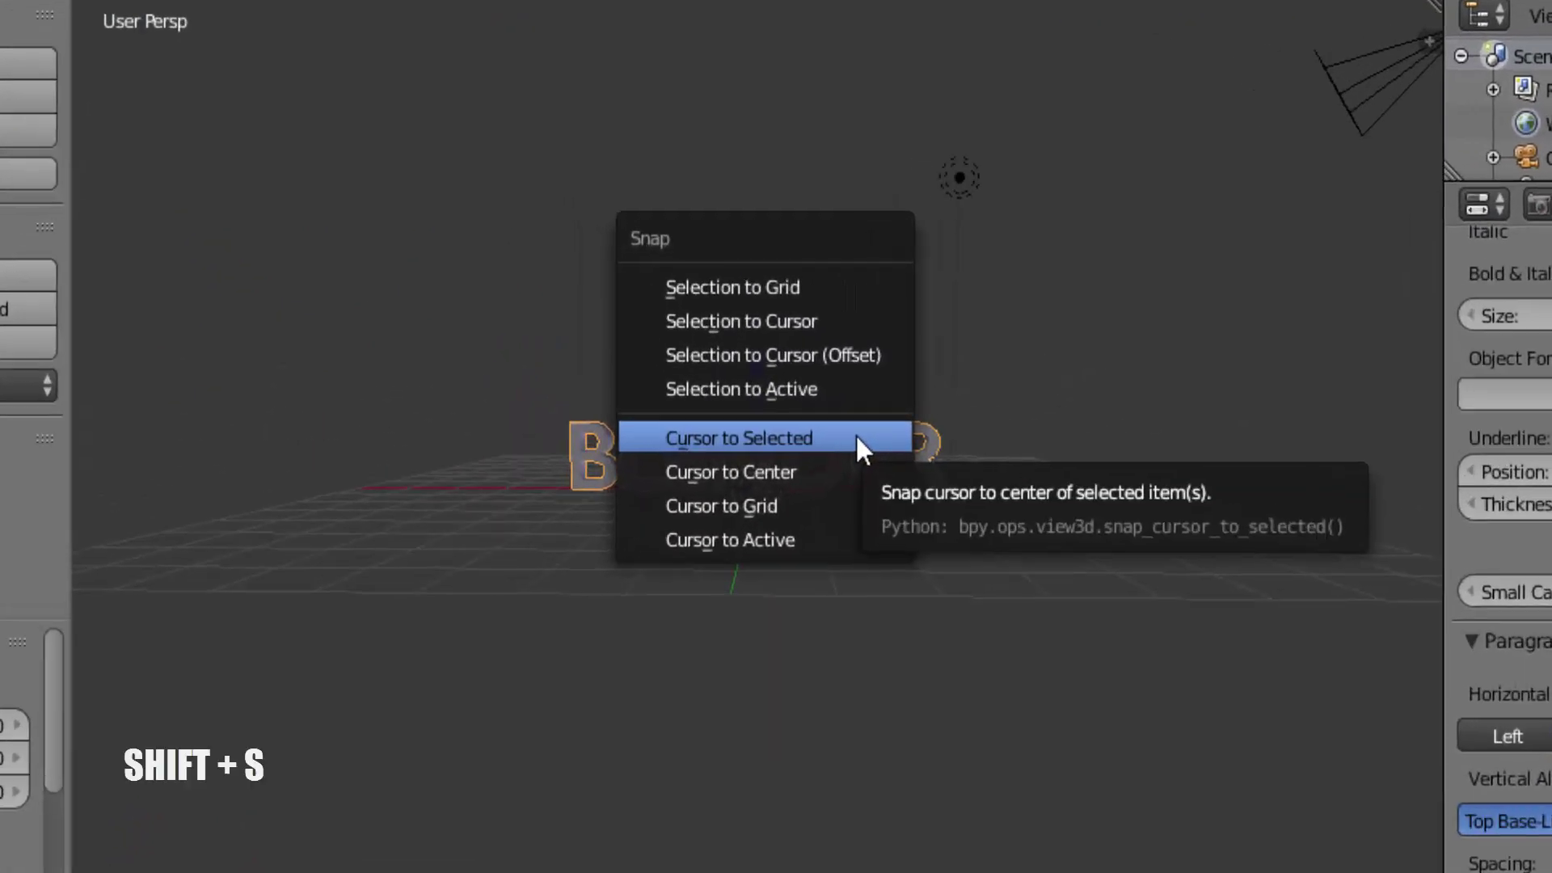
click(854, 433)
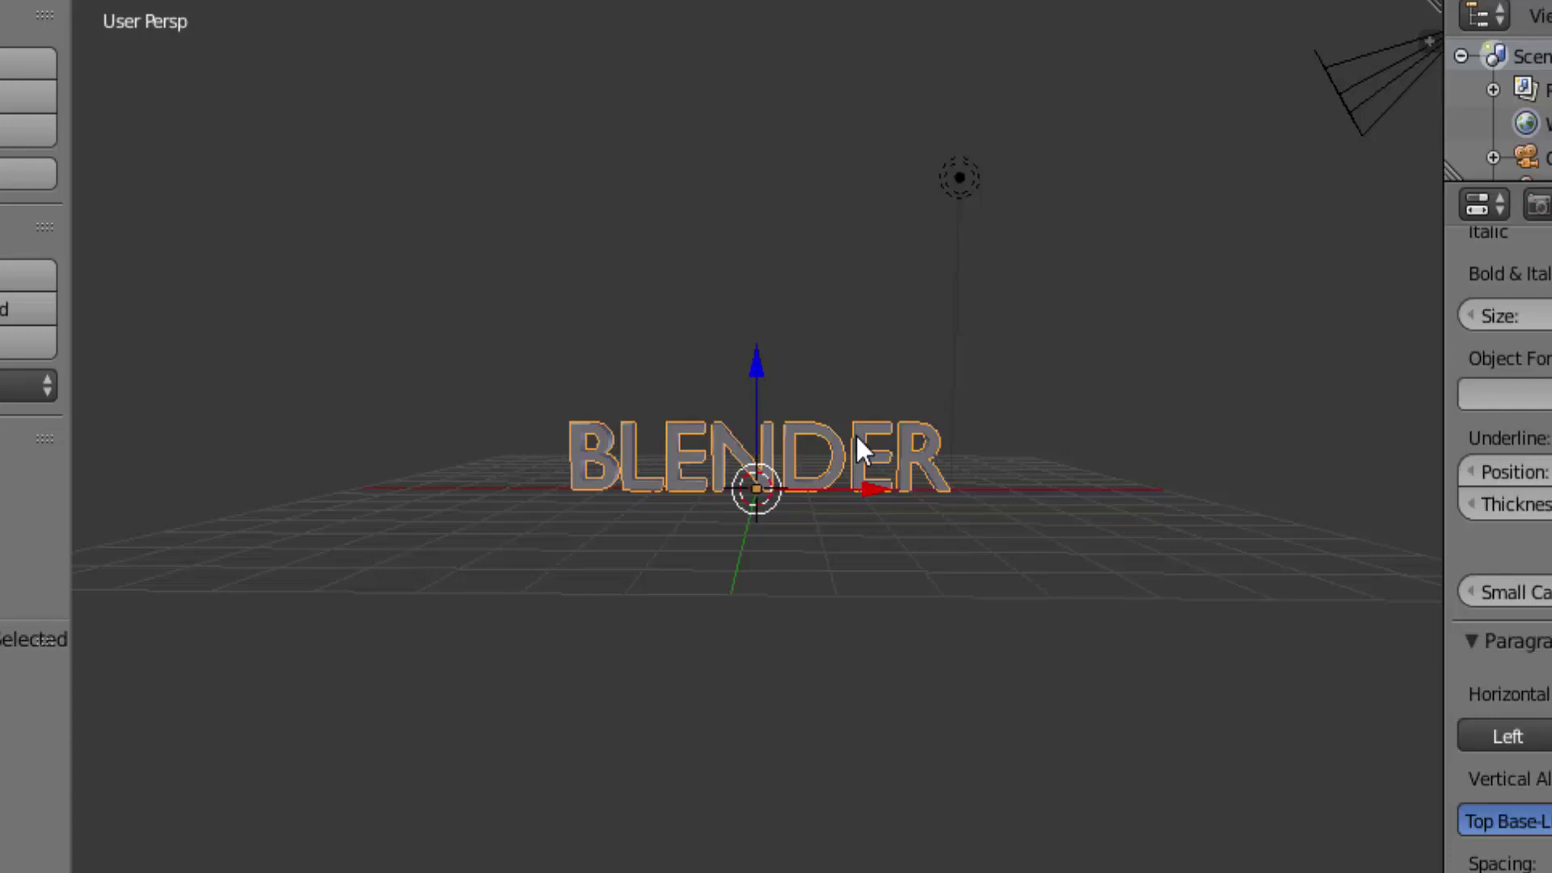
key(shift+a)
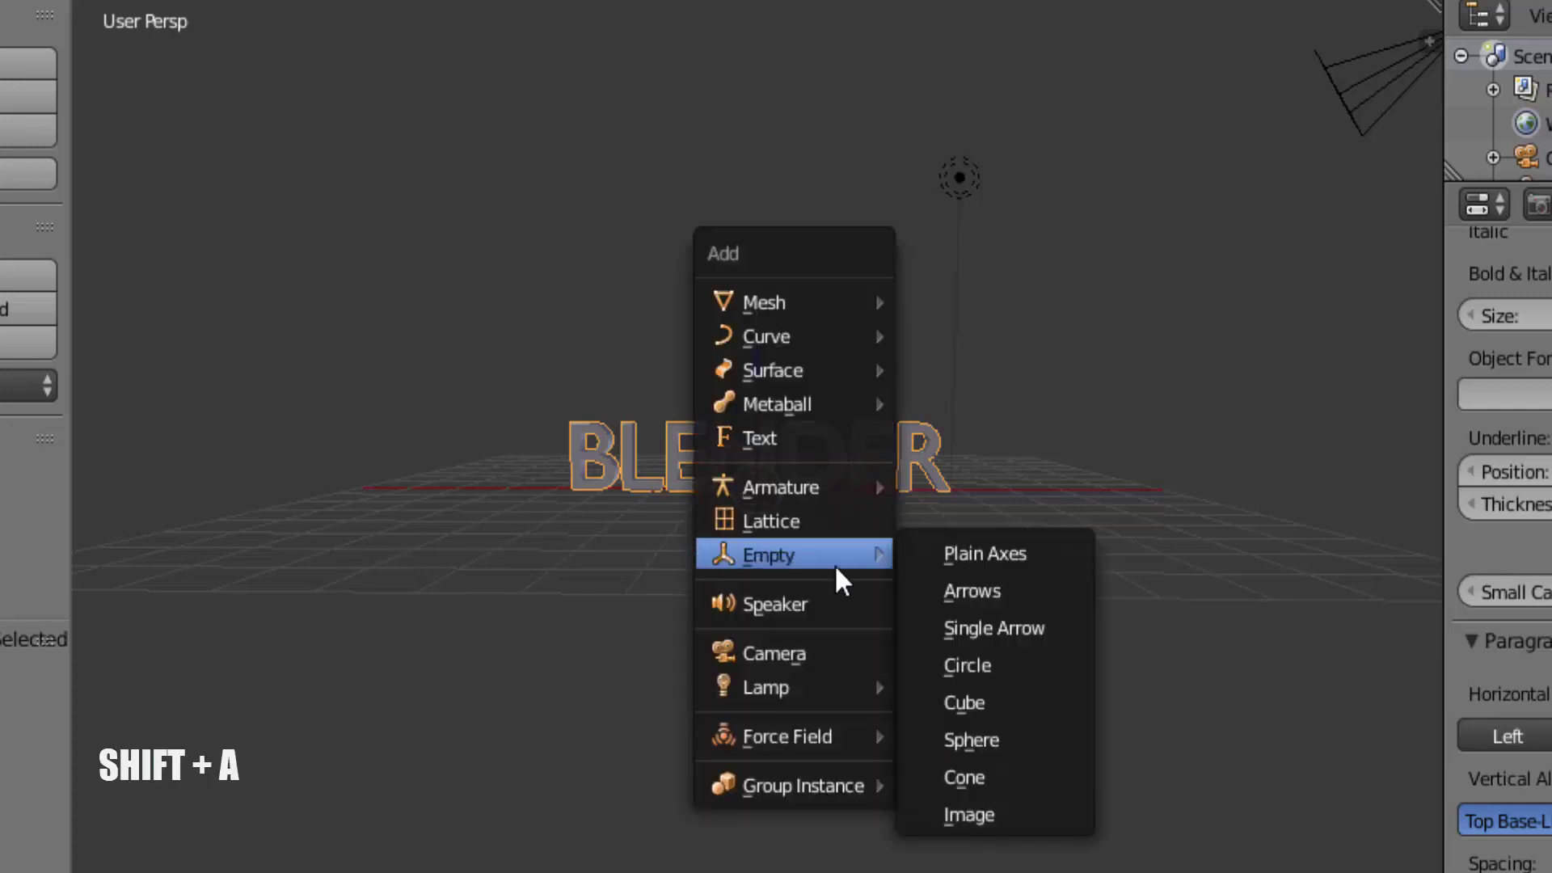
Step: Add a Plain Axes empty at the text's origin and scale it to 2.306
click(929, 560)
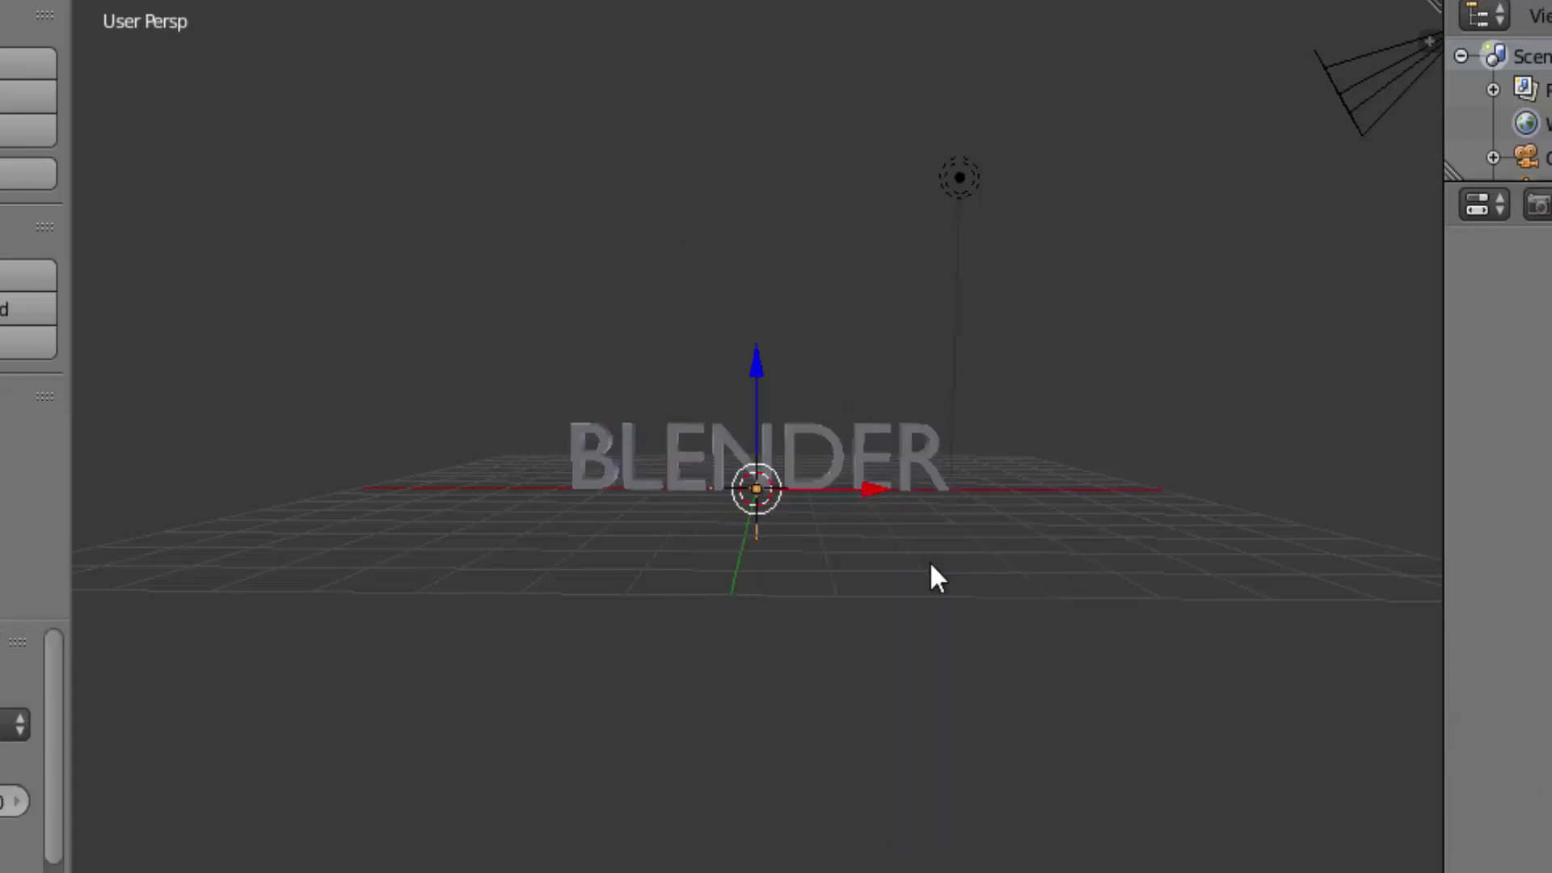
scroll(912, 552, up, 2)
scroll(912, 553, up, 2)
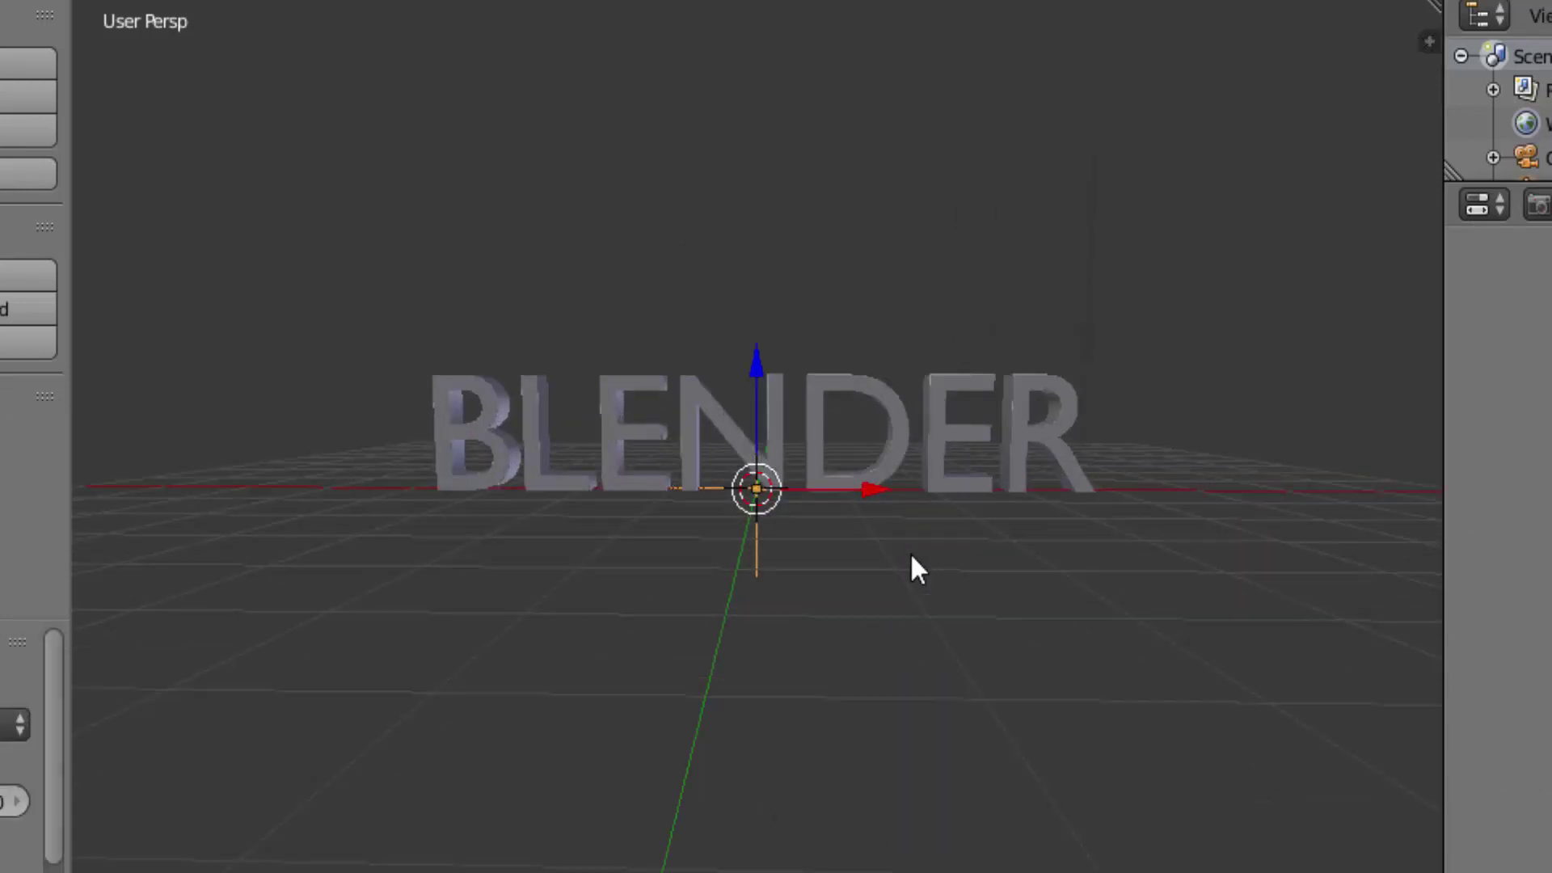
scroll(912, 551, up, 2)
scroll(913, 551, up, 1)
scroll(911, 552, down, 3)
key(s)
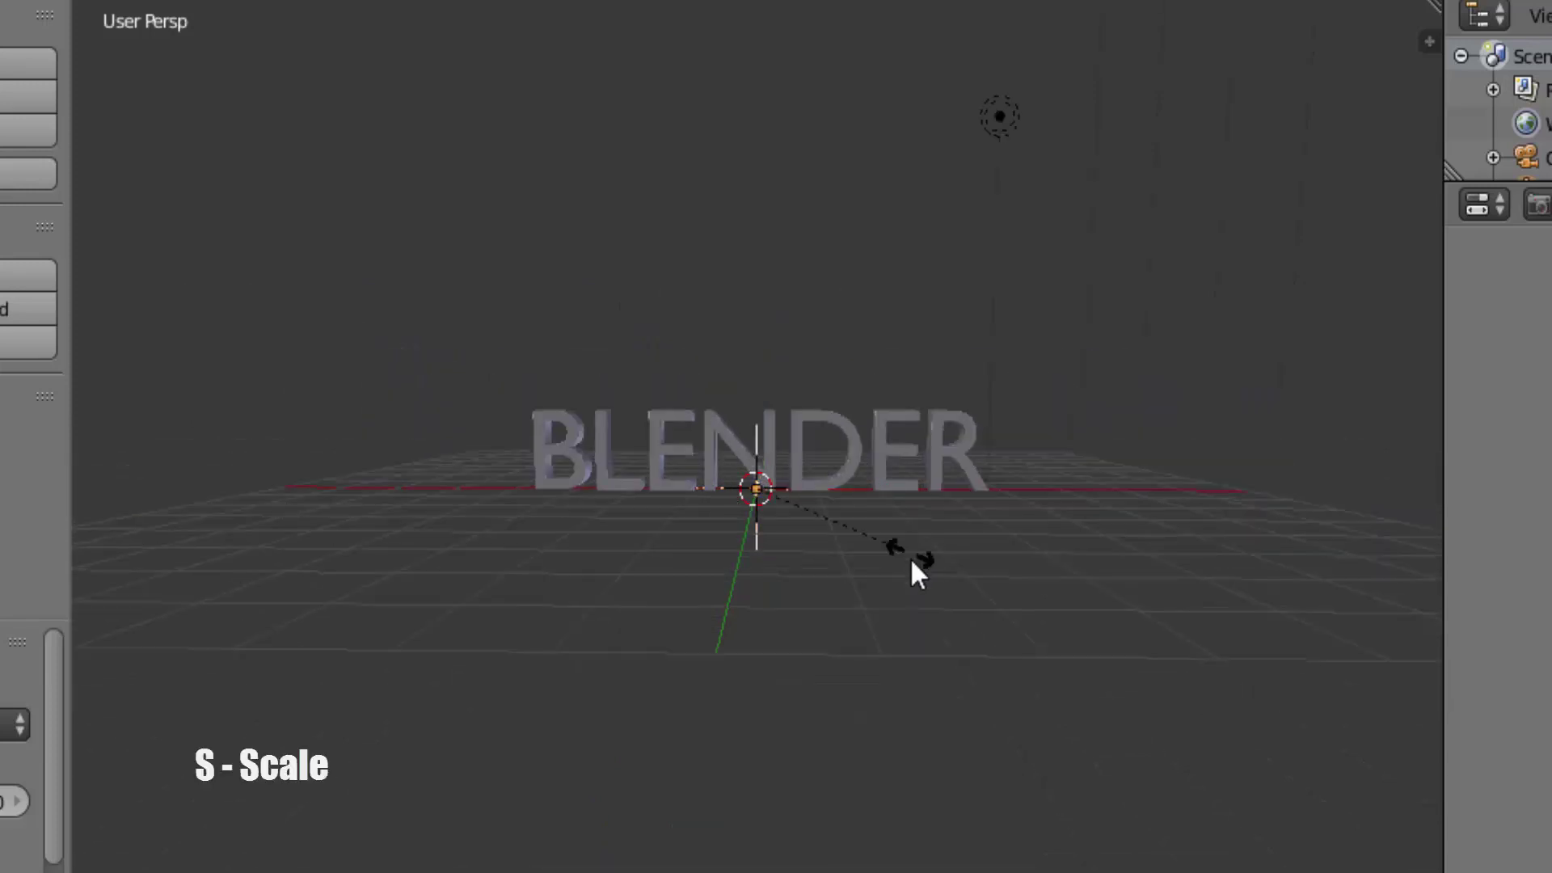
click(1058, 730)
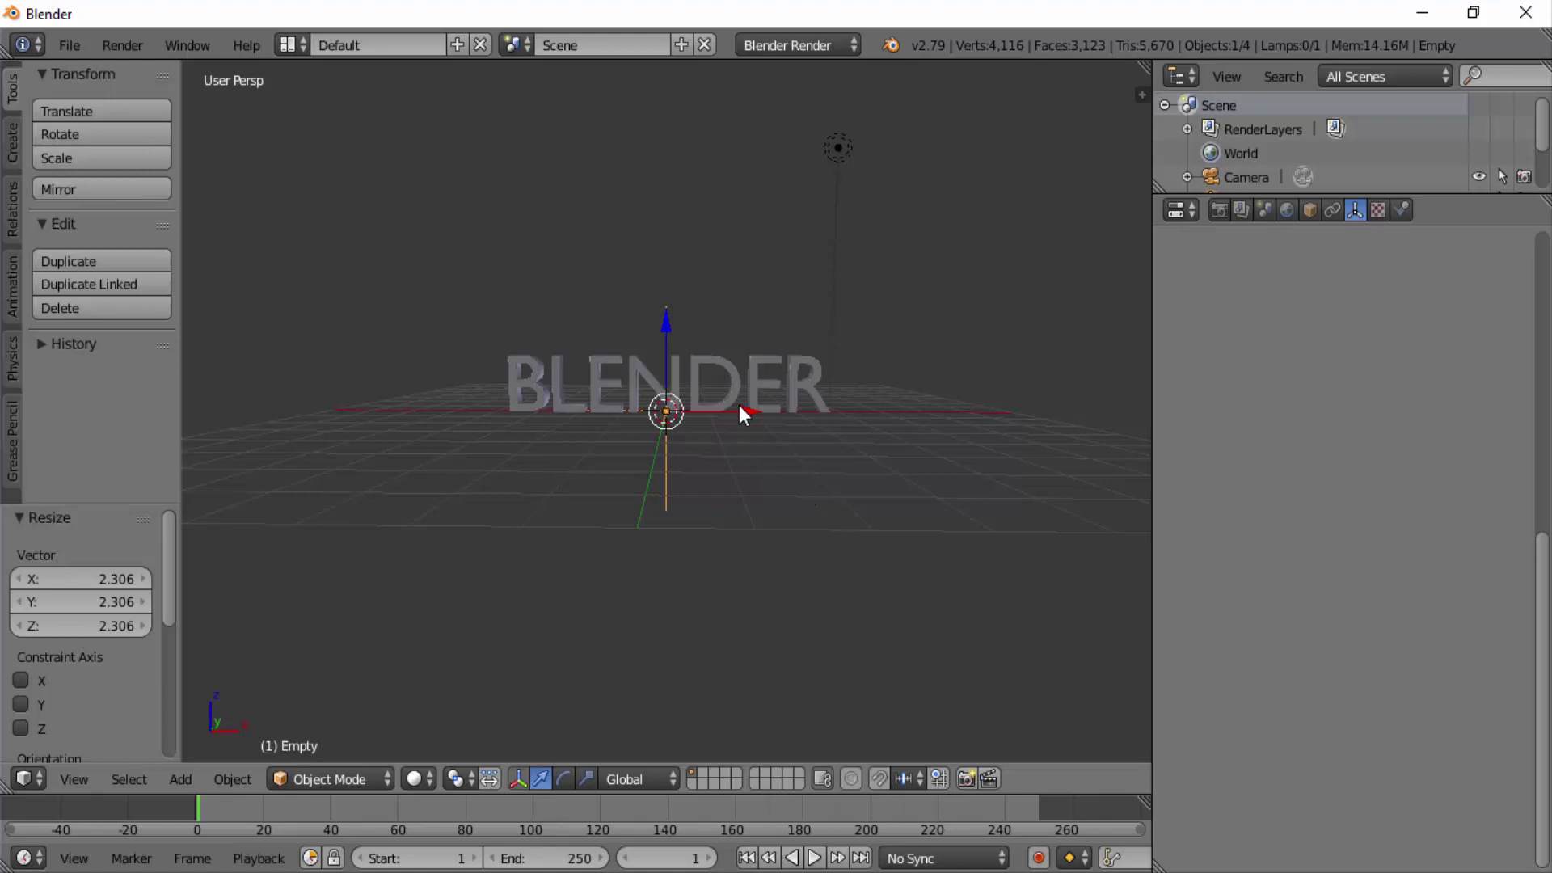
Step: Parent the BLENDER text and the empty using Object (Keep Transform)
shift+right_click(737, 371)
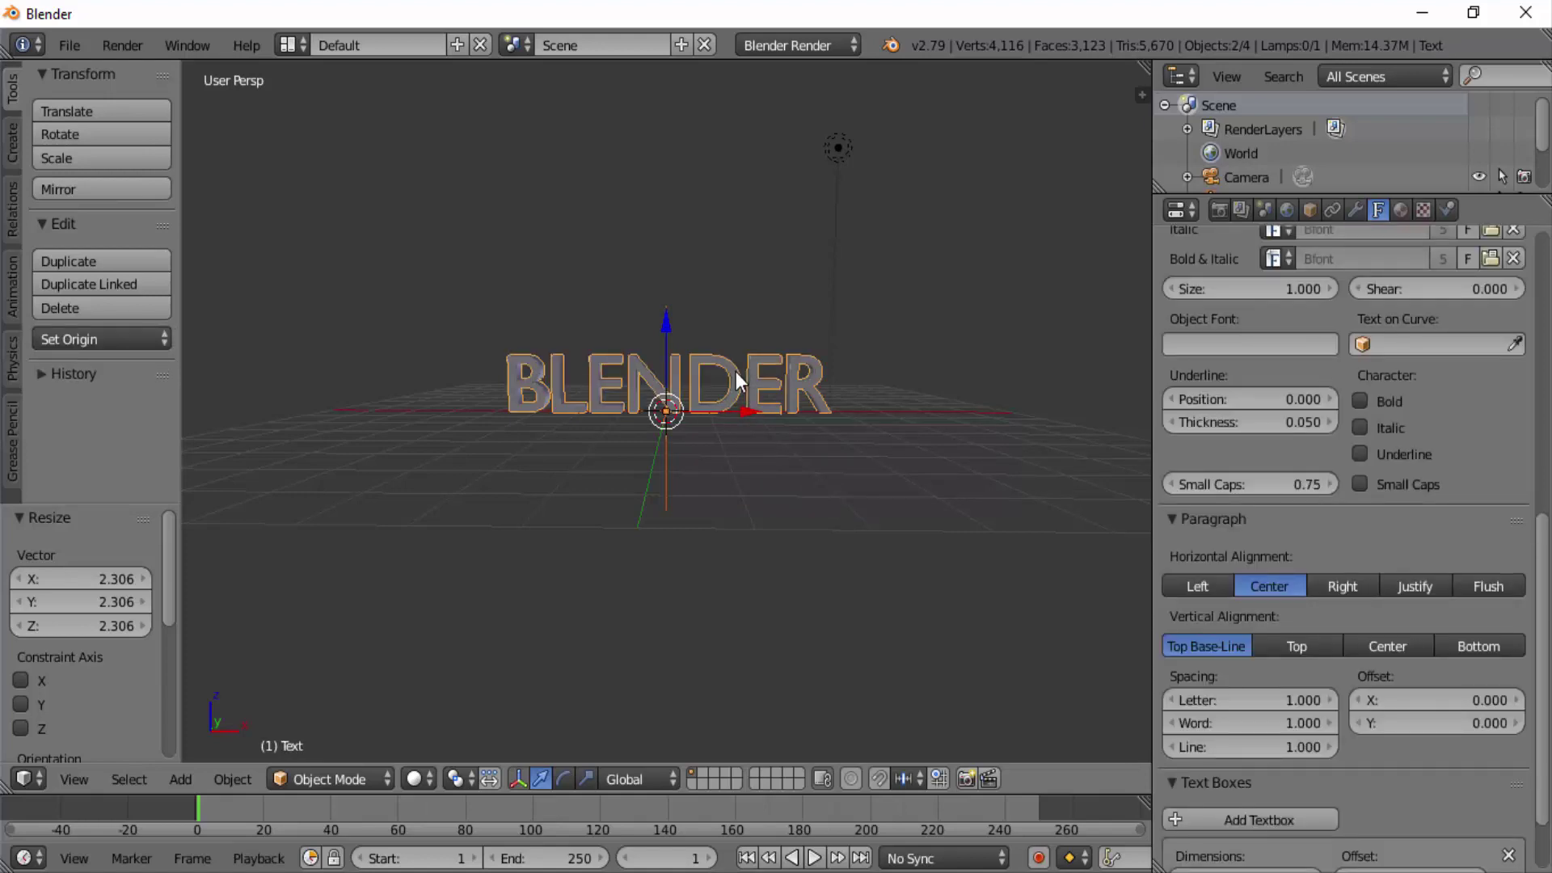
key(ctrl+p)
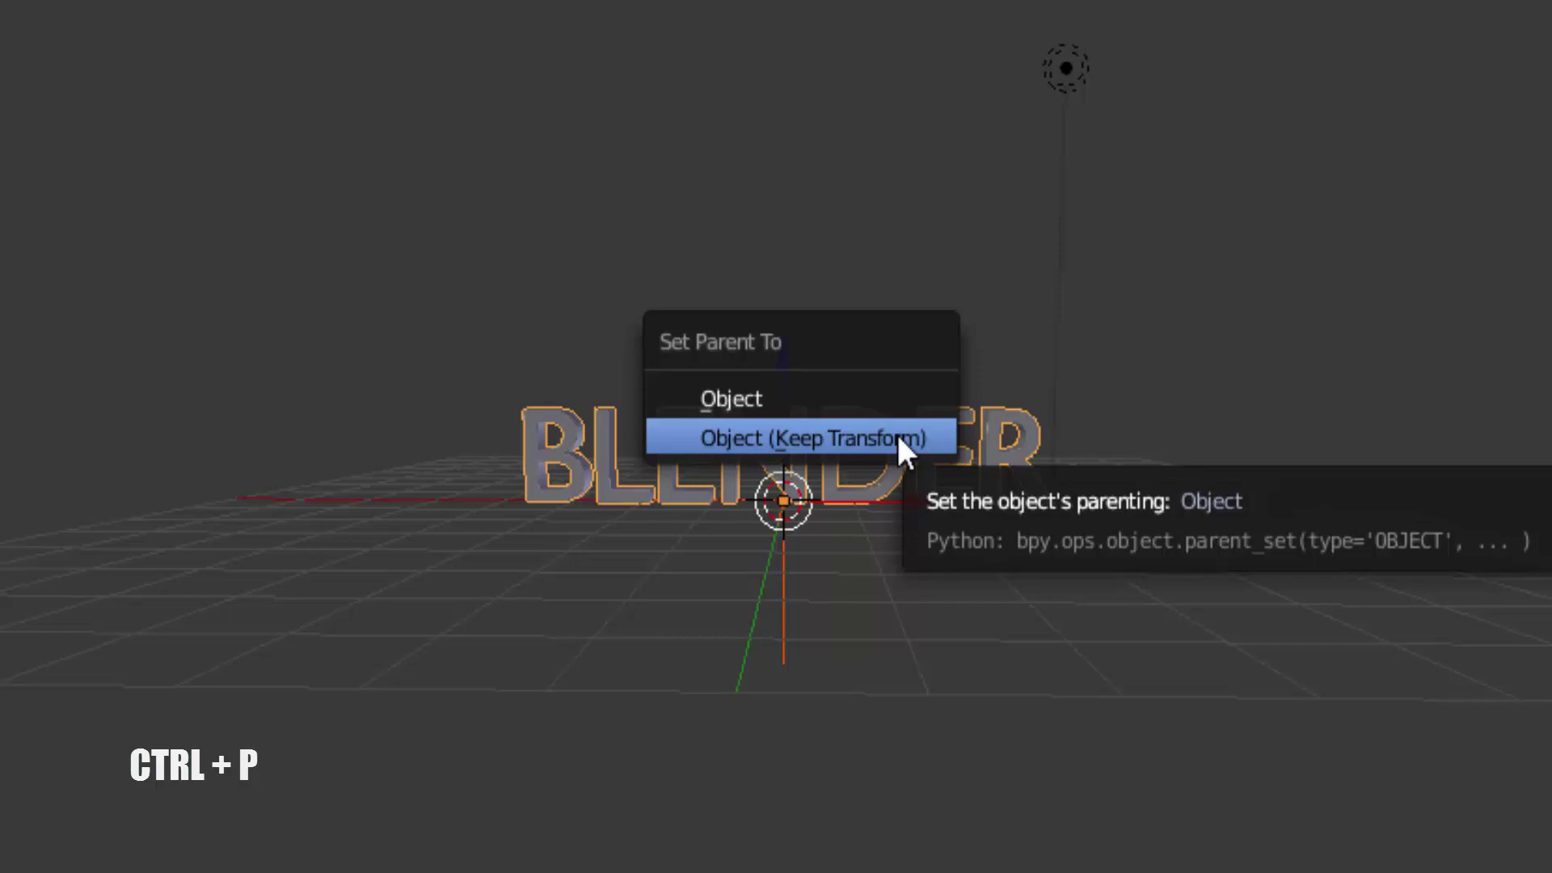
click(896, 432)
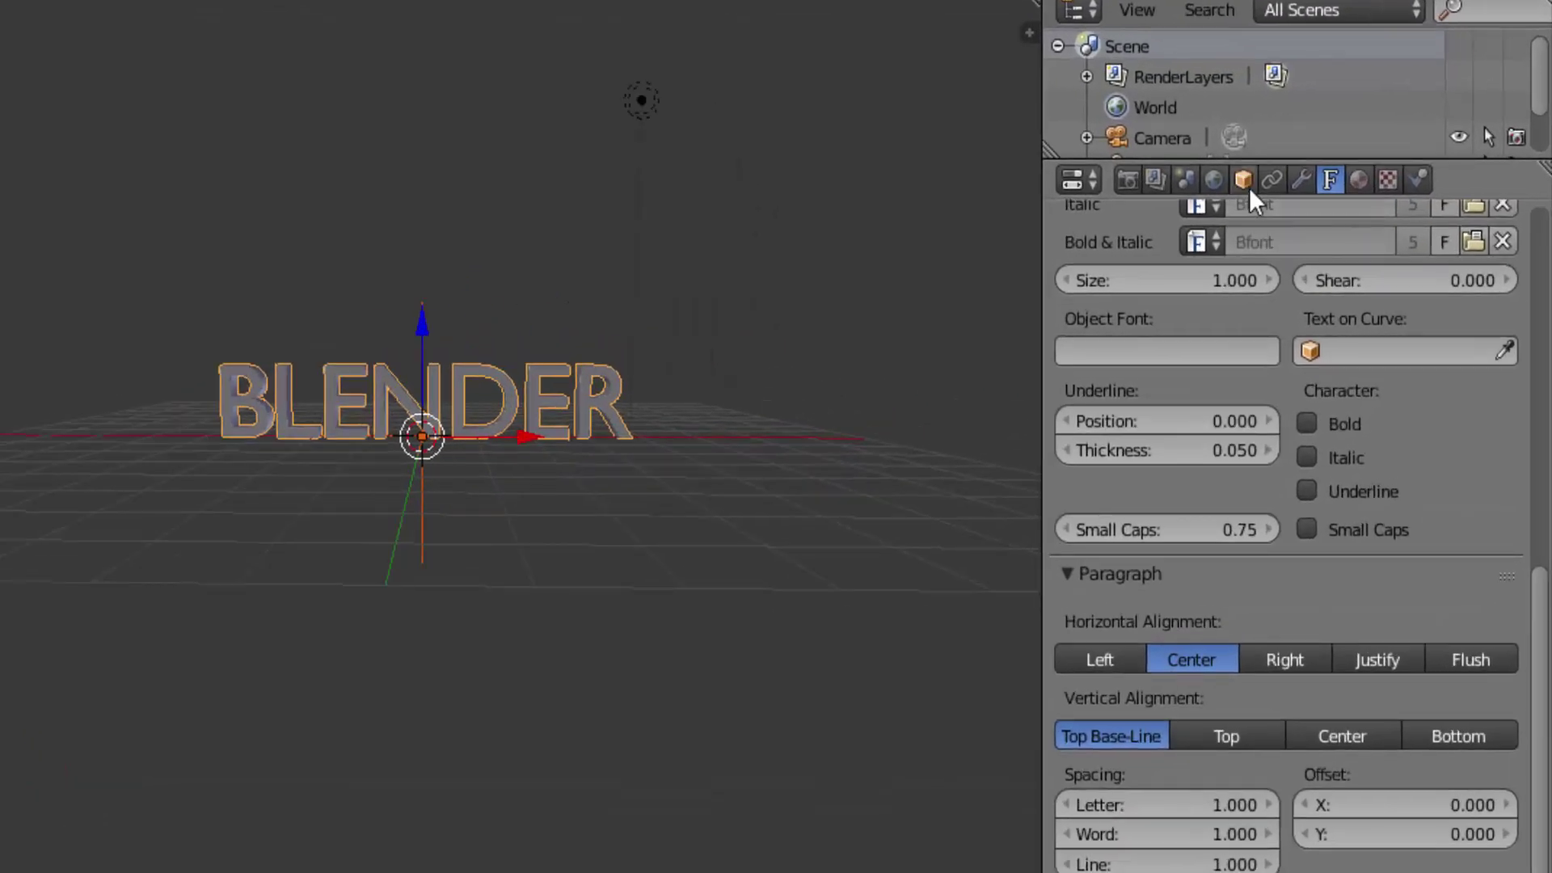
Step: Test-spin the text's Z rotation, then reset Rotation Z to 0° in the Object properties
click(1249, 188)
mouse_move(1312, 468)
mouse_down()
mouse_move(1287, 468)
mouse_move(1317, 468)
mouse_up()
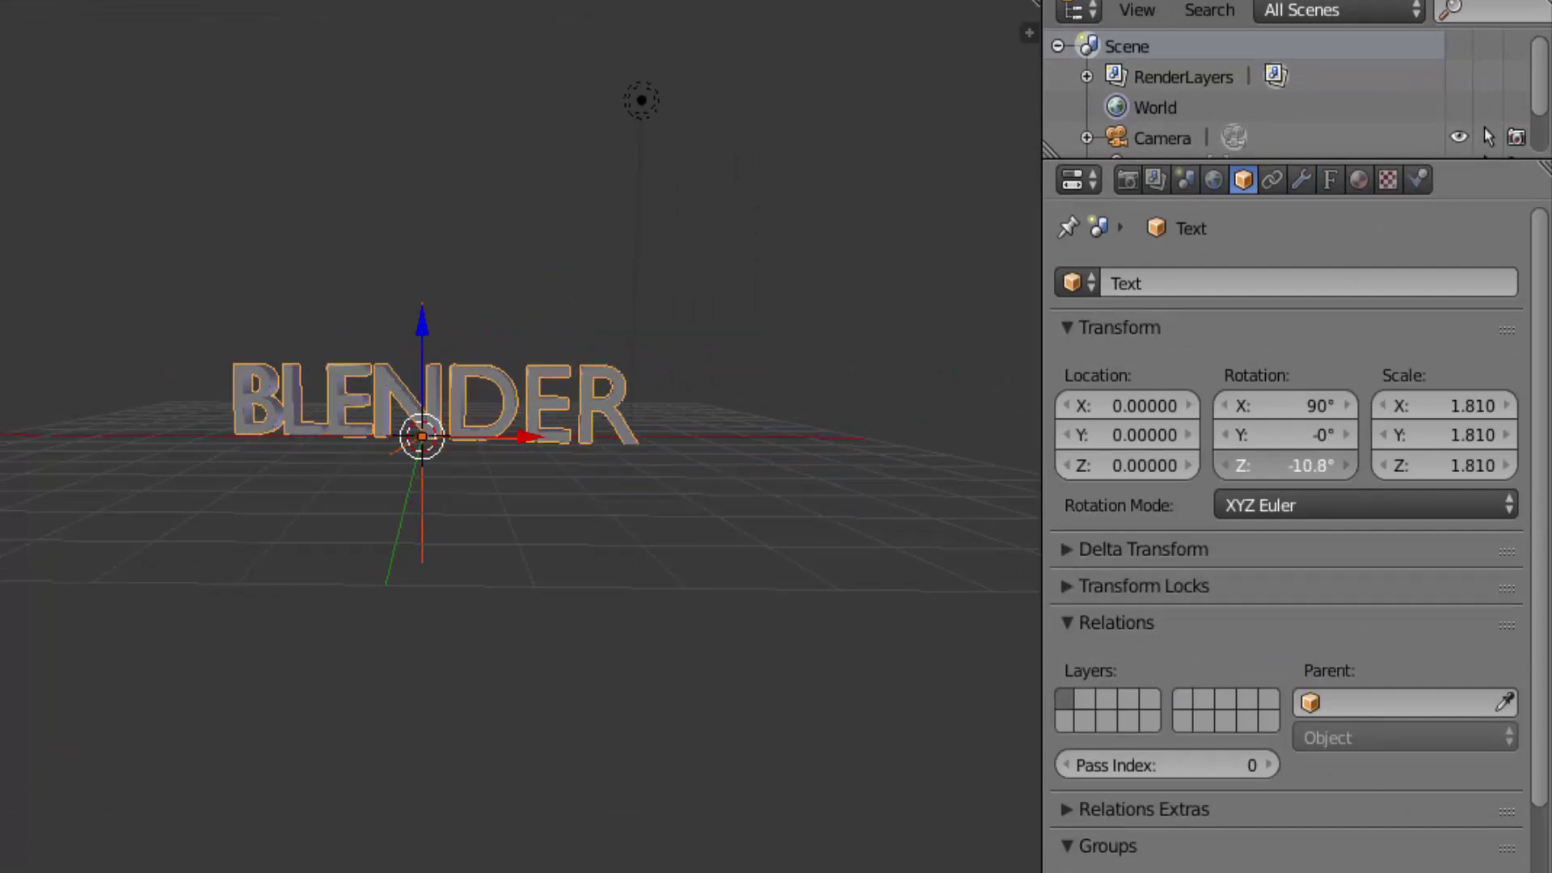
double_click(1317, 468)
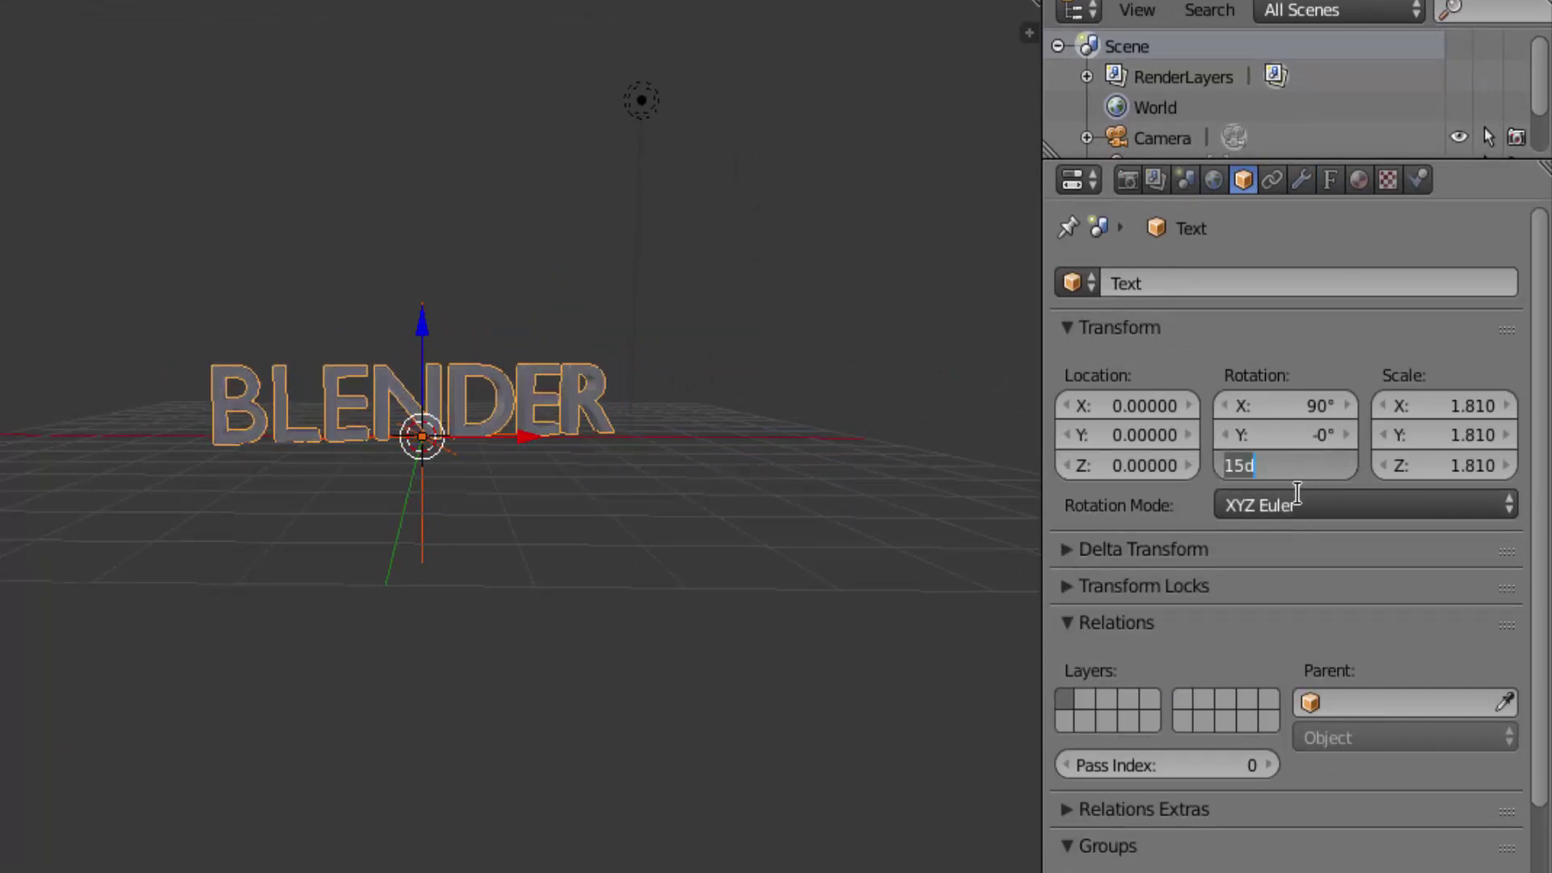
key(Return)
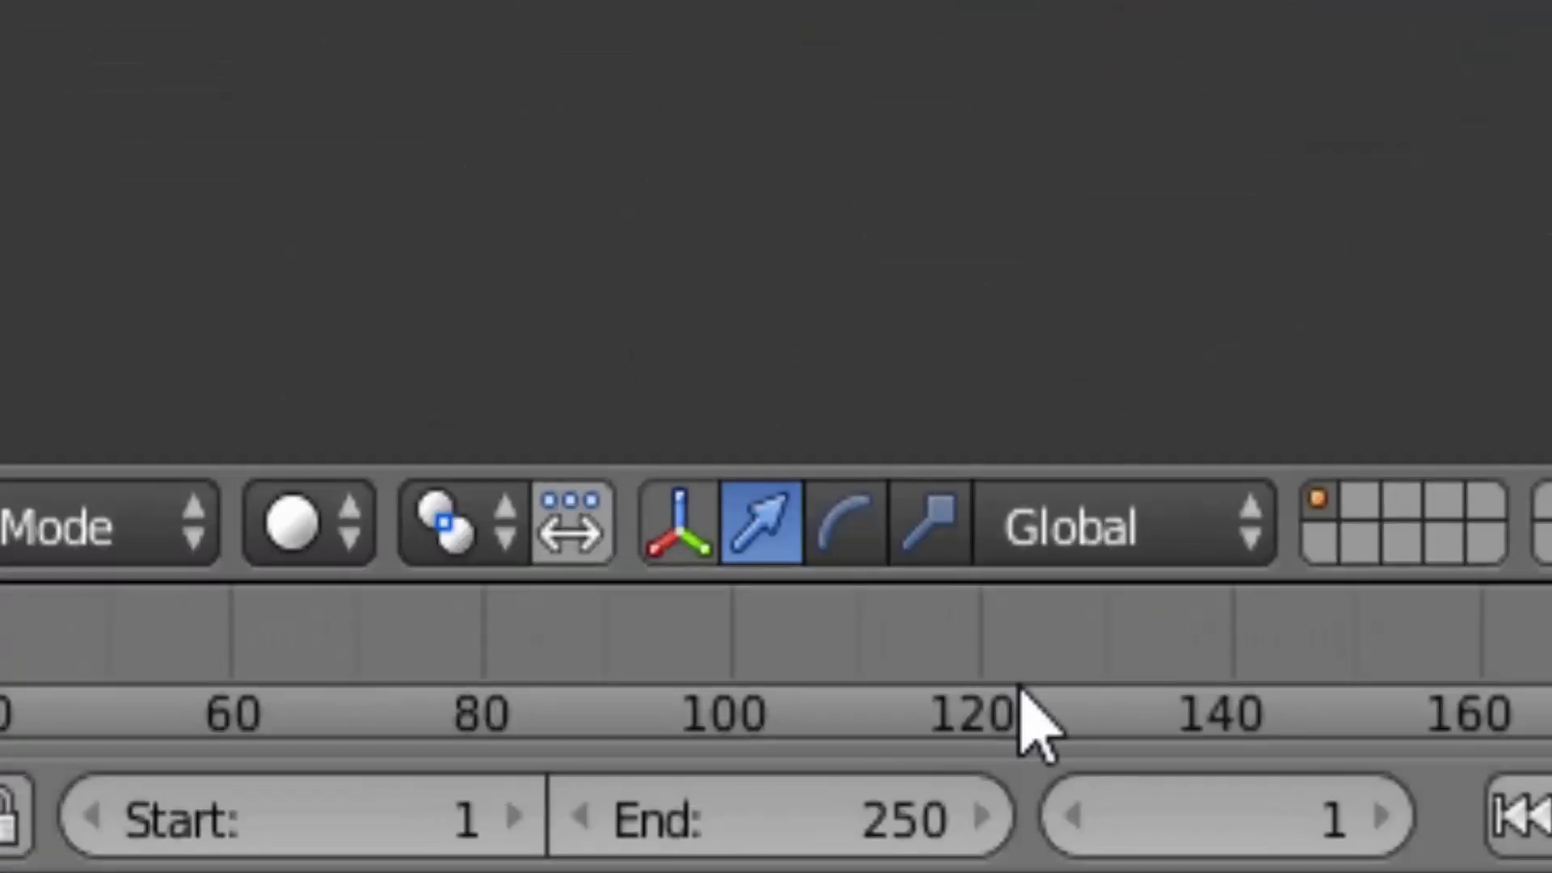
Step: Set the end frame to 100, go to frame 0, and keyframe Rotation Z at 0°
click(821, 815)
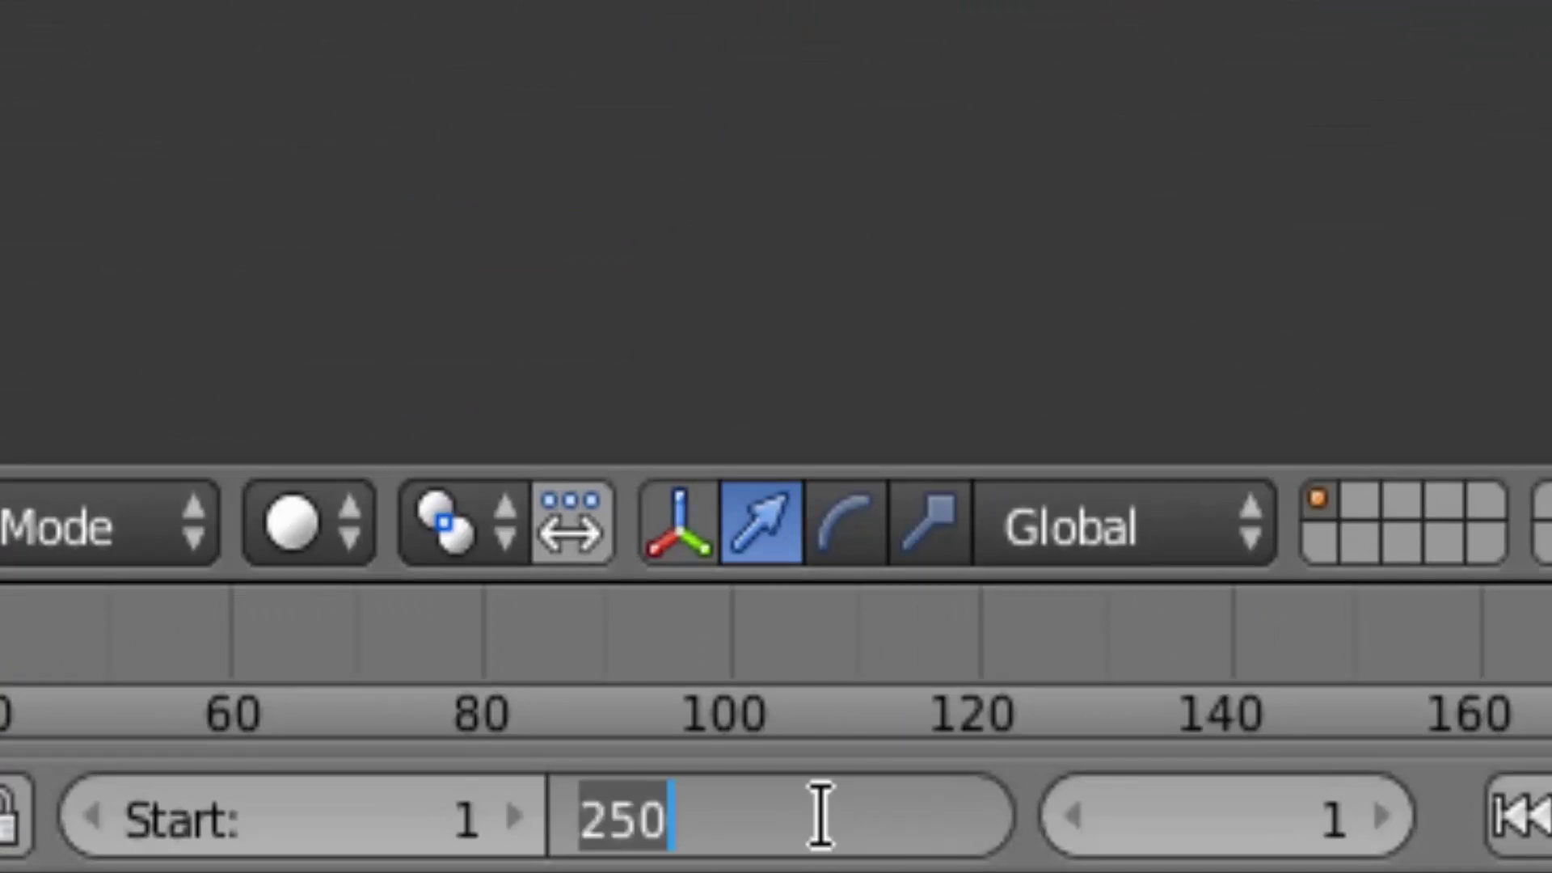
text(100)
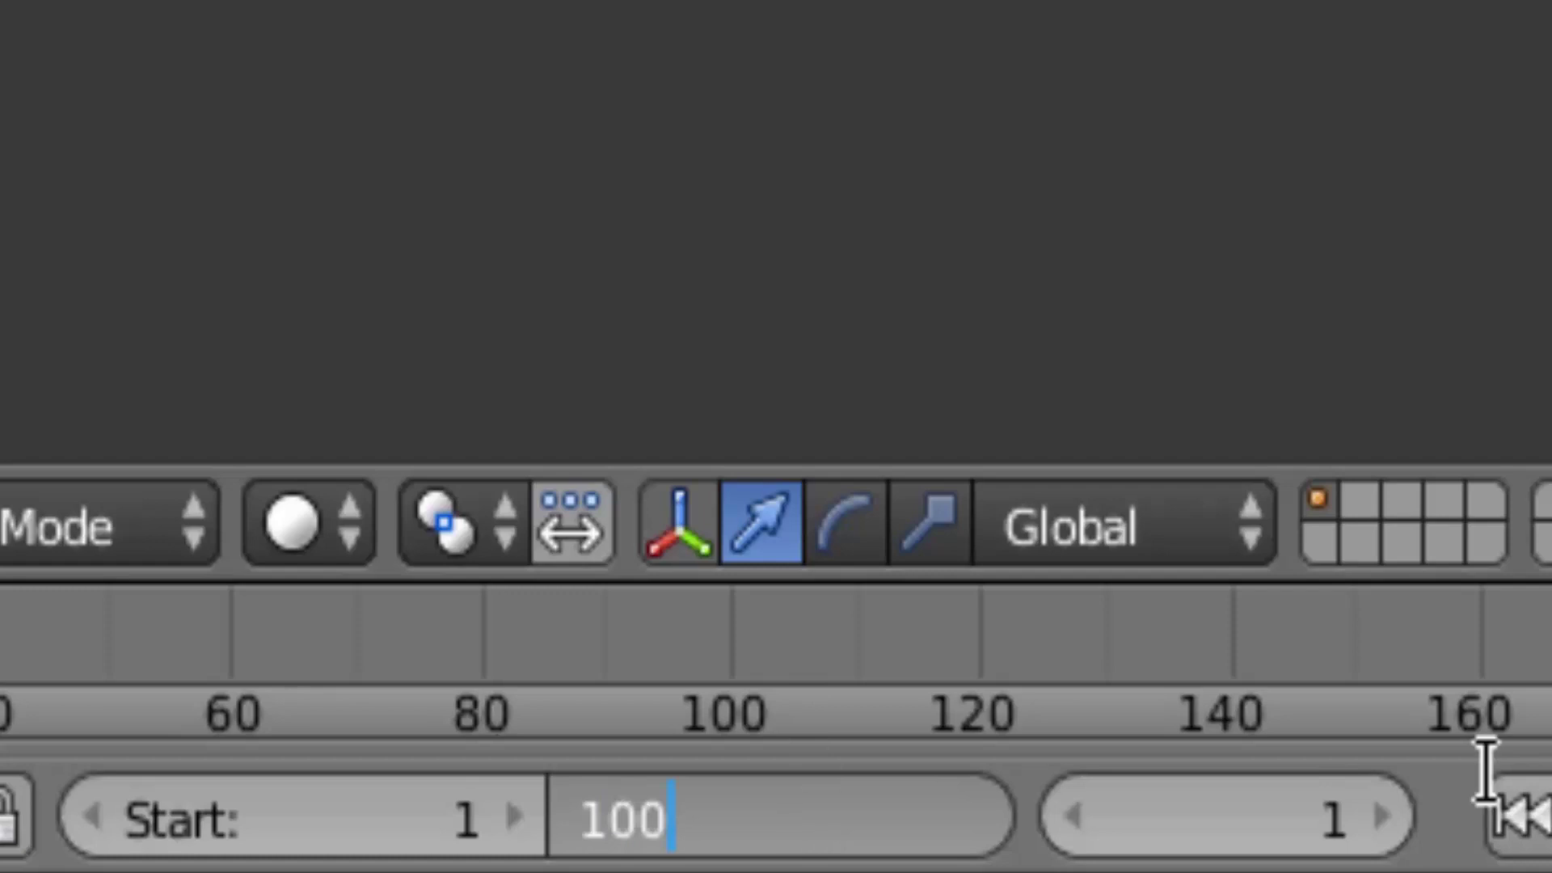
key(Return)
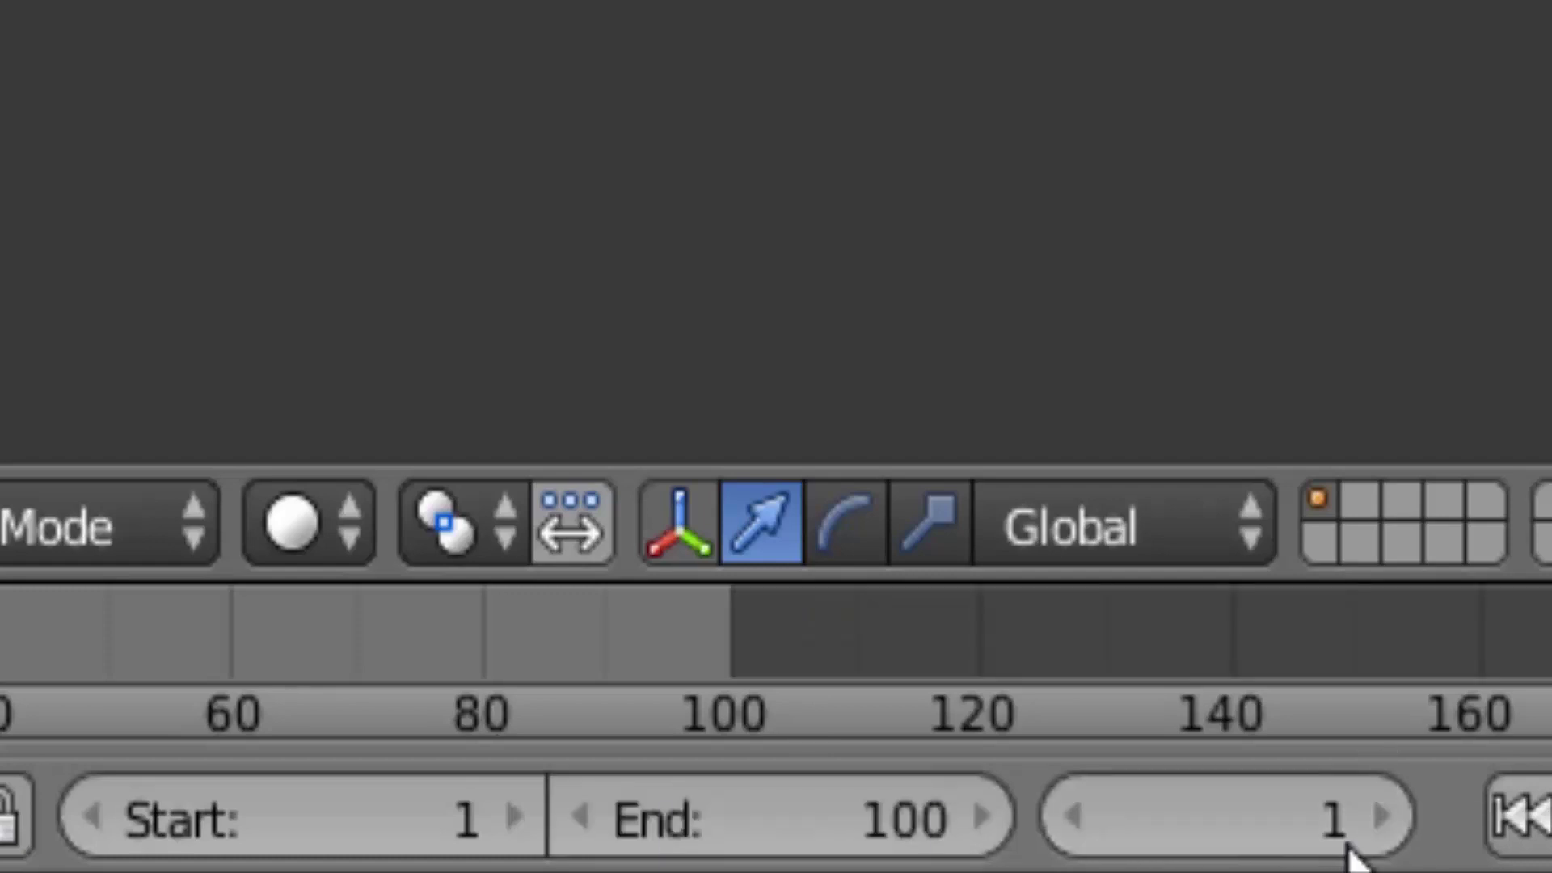
click(1334, 821)
text(0)
key(Return)
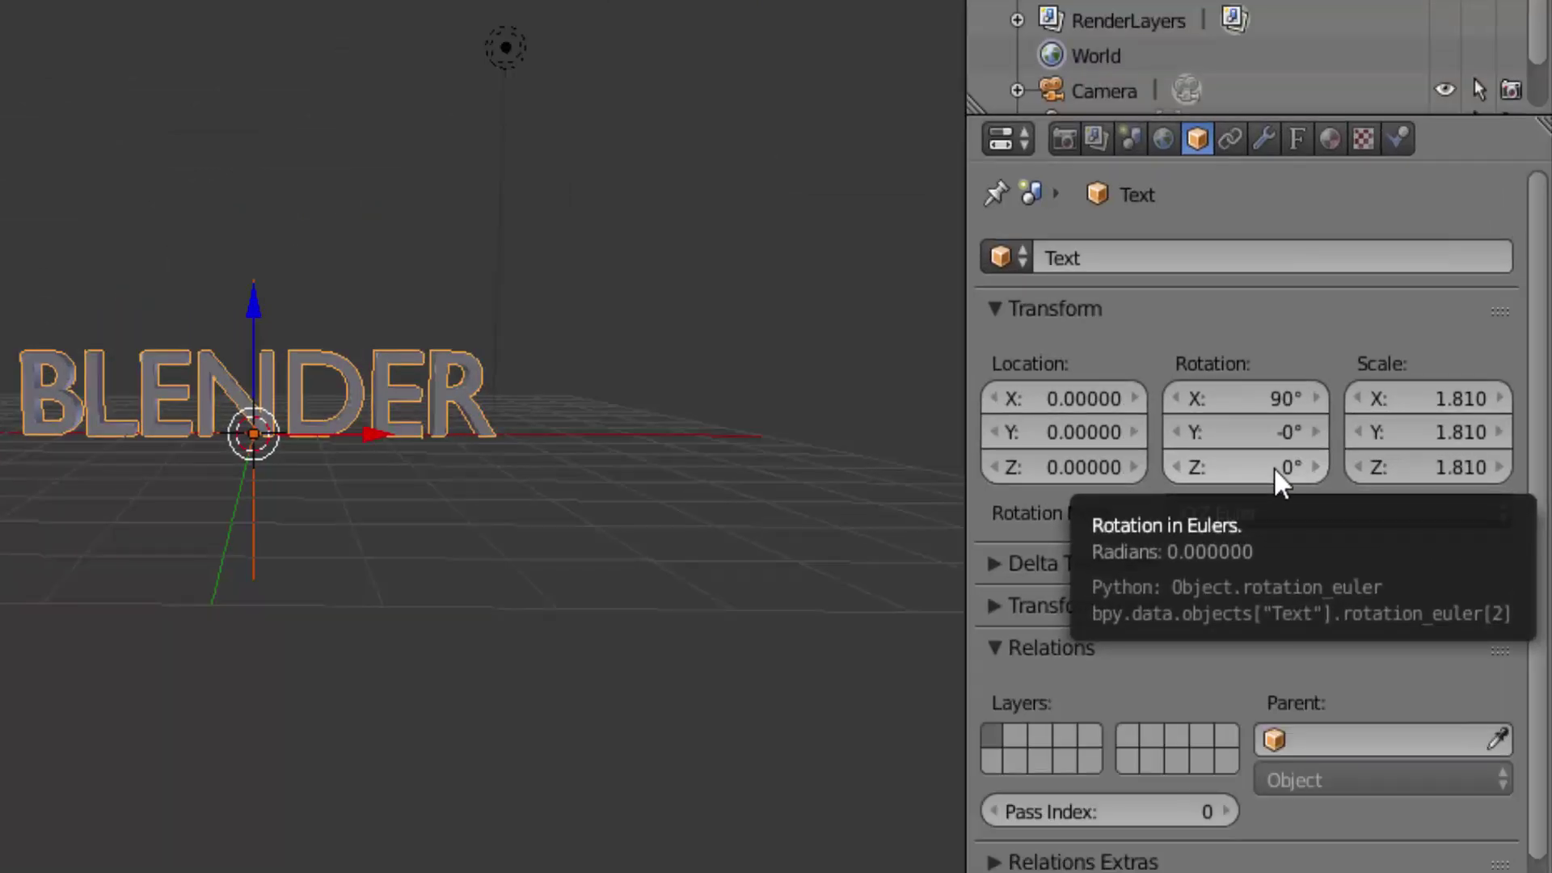
right_click(1274, 468)
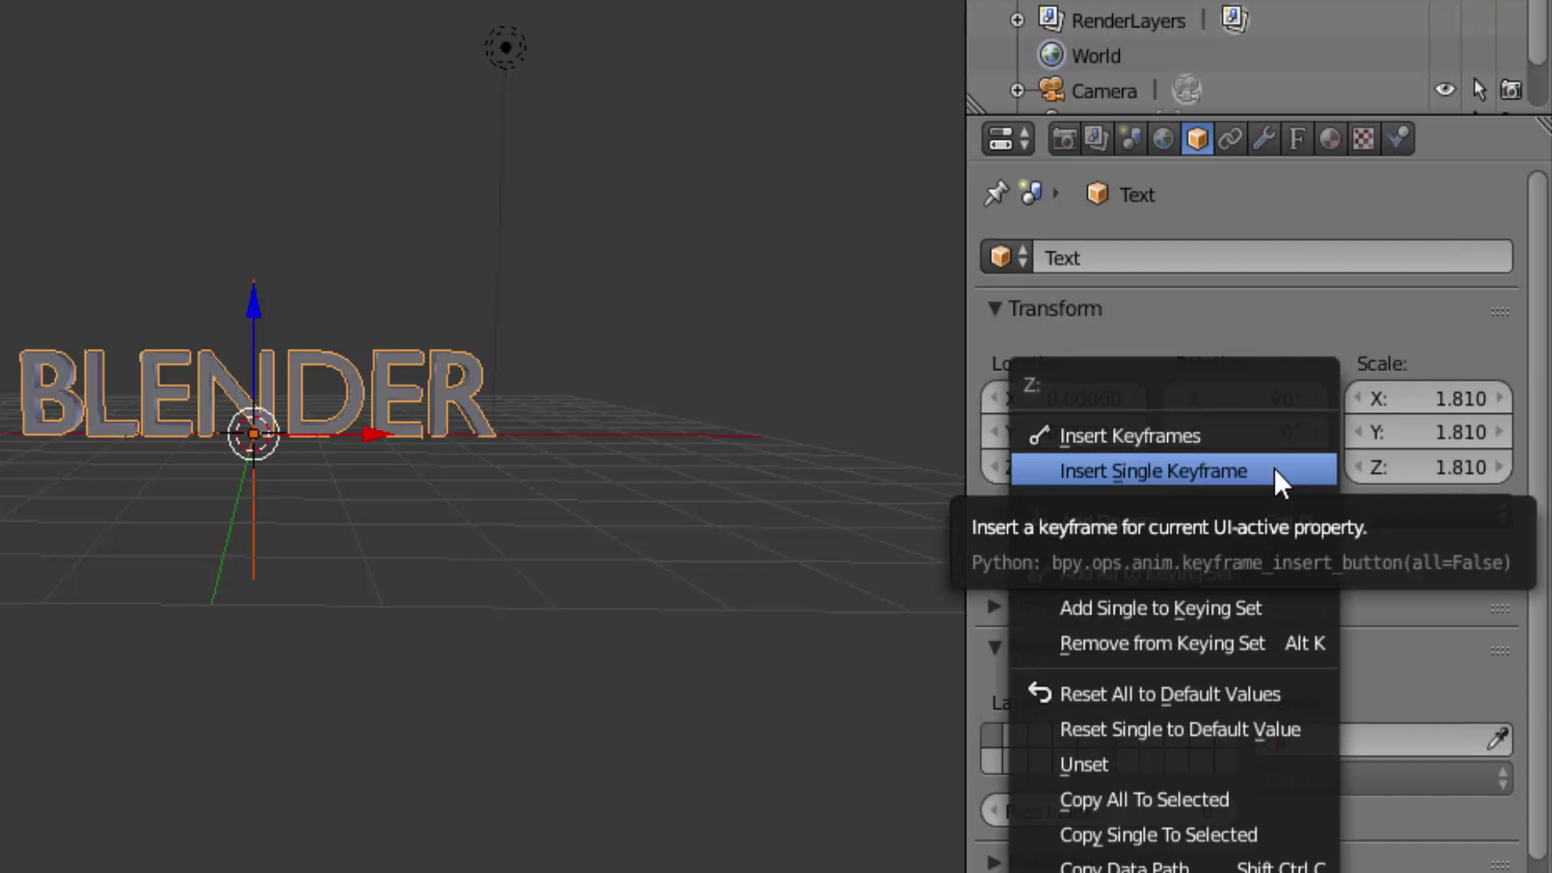
click(1188, 471)
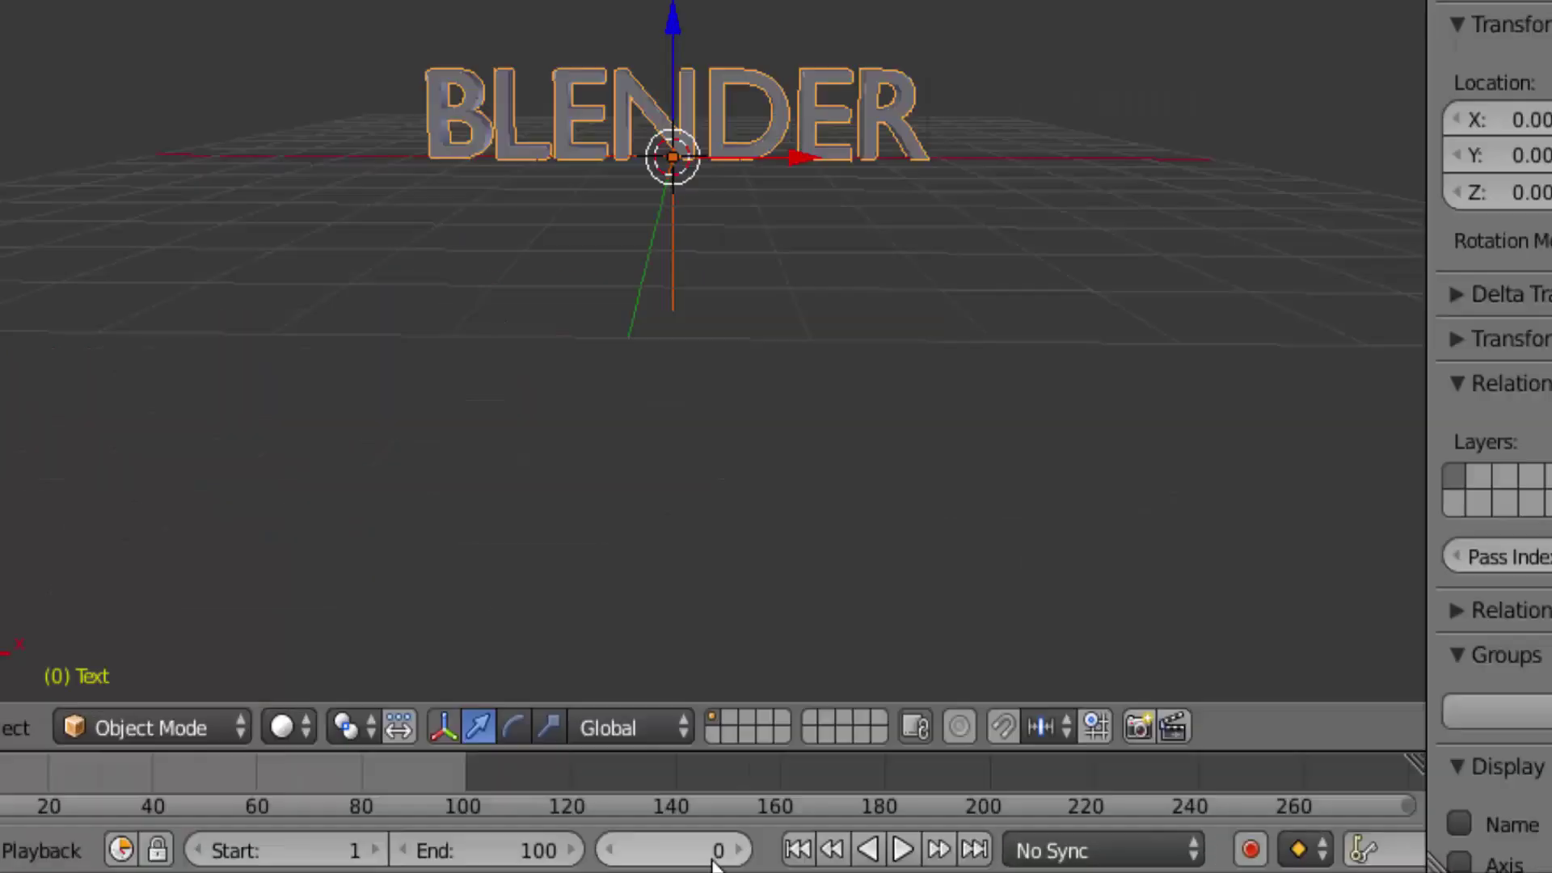
Step: At frame 100, set Rotation Z to 360° and insert a single keyframe
double_click(533, 857)
text(1)
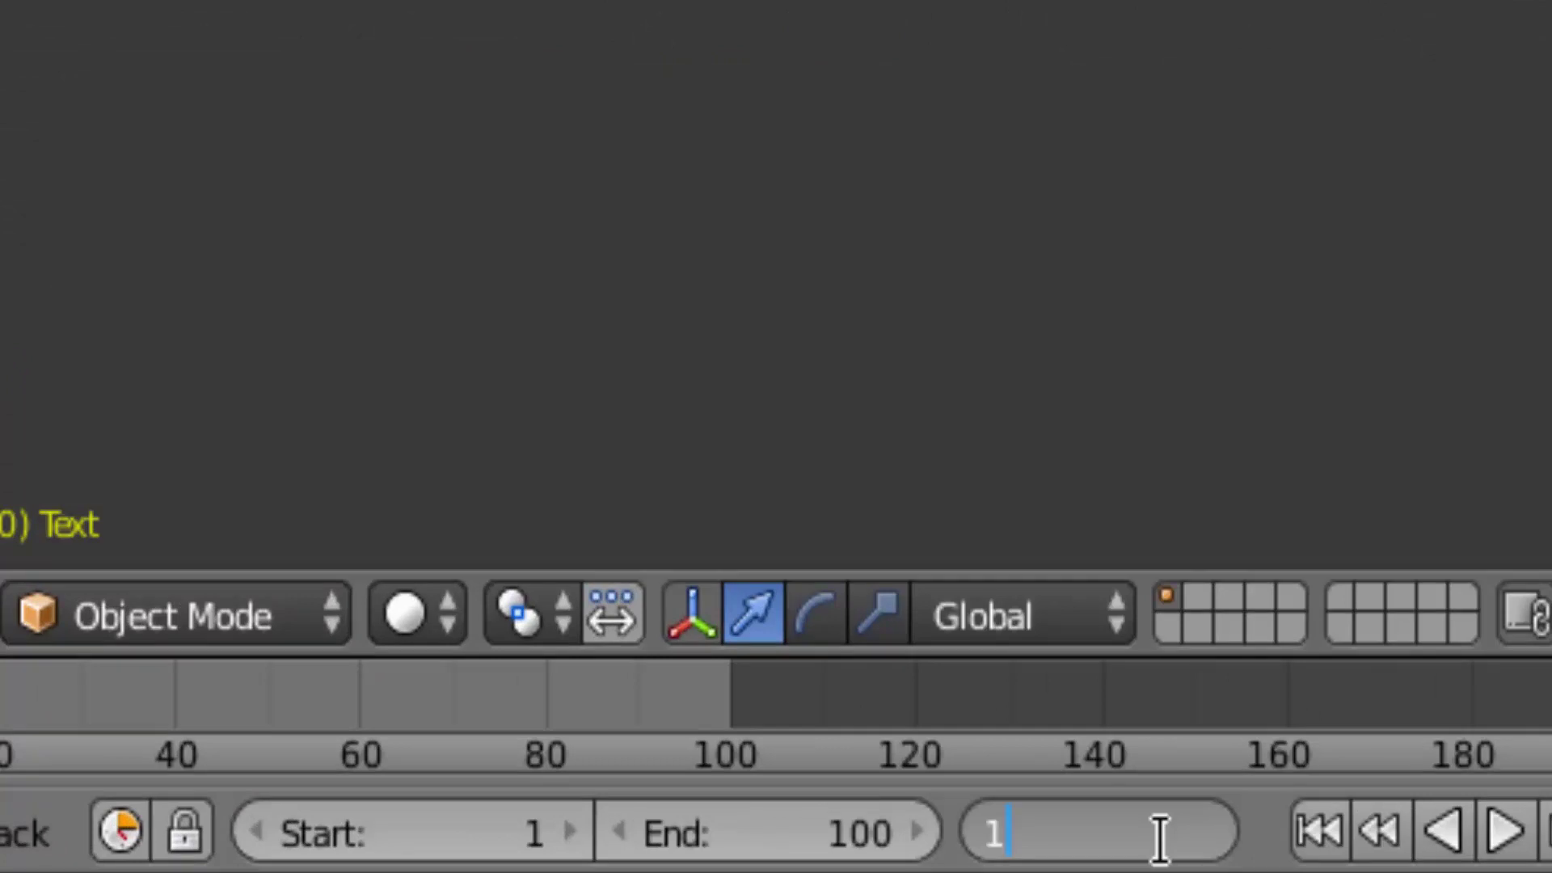
text(00)
key(Return)
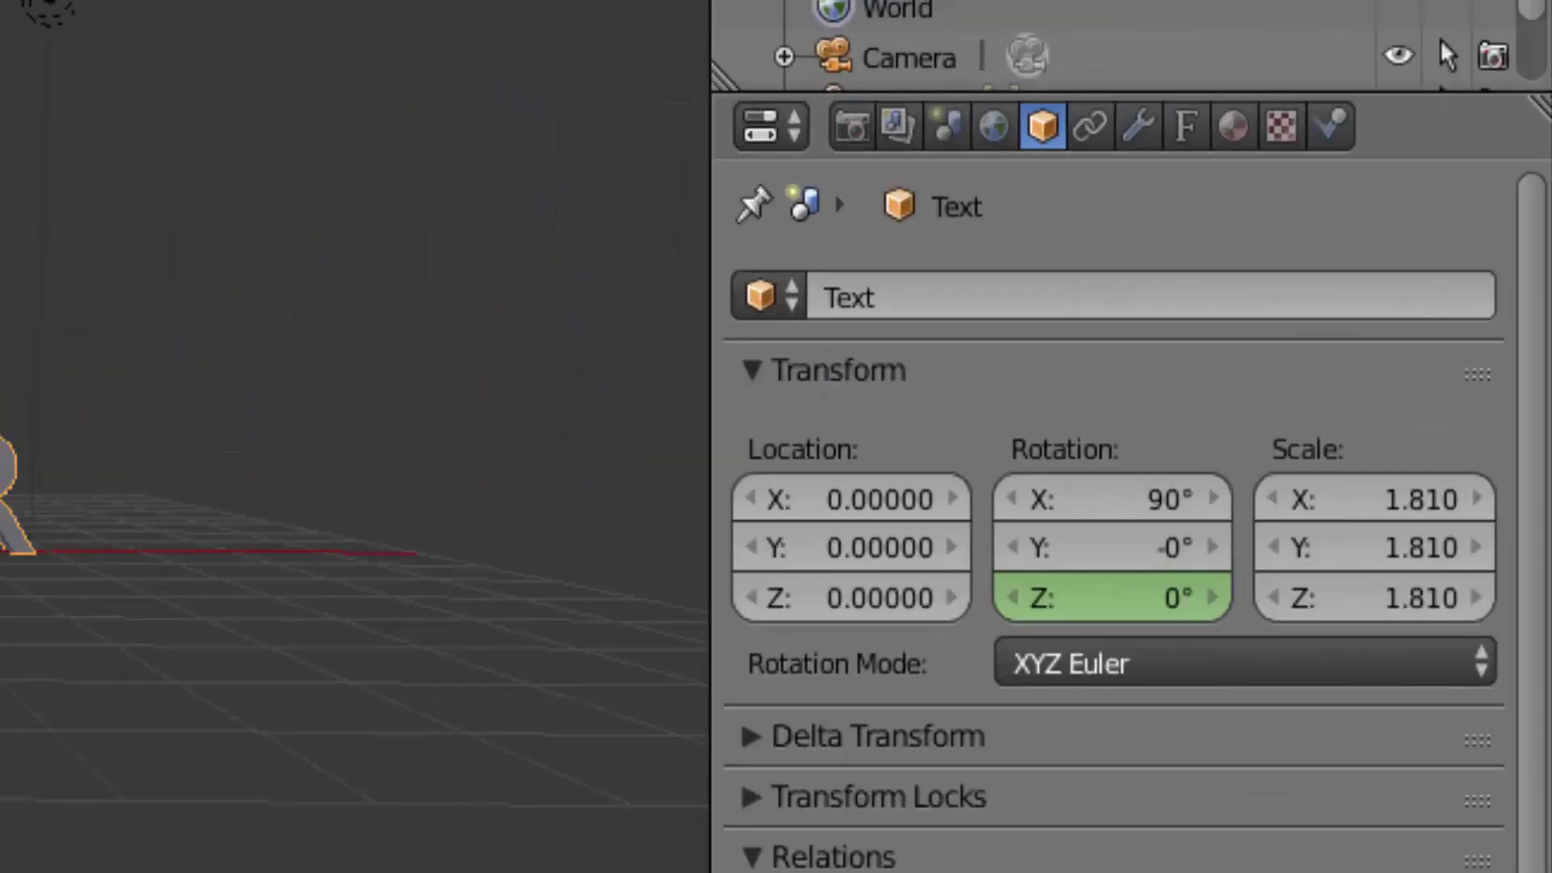
click(1127, 598)
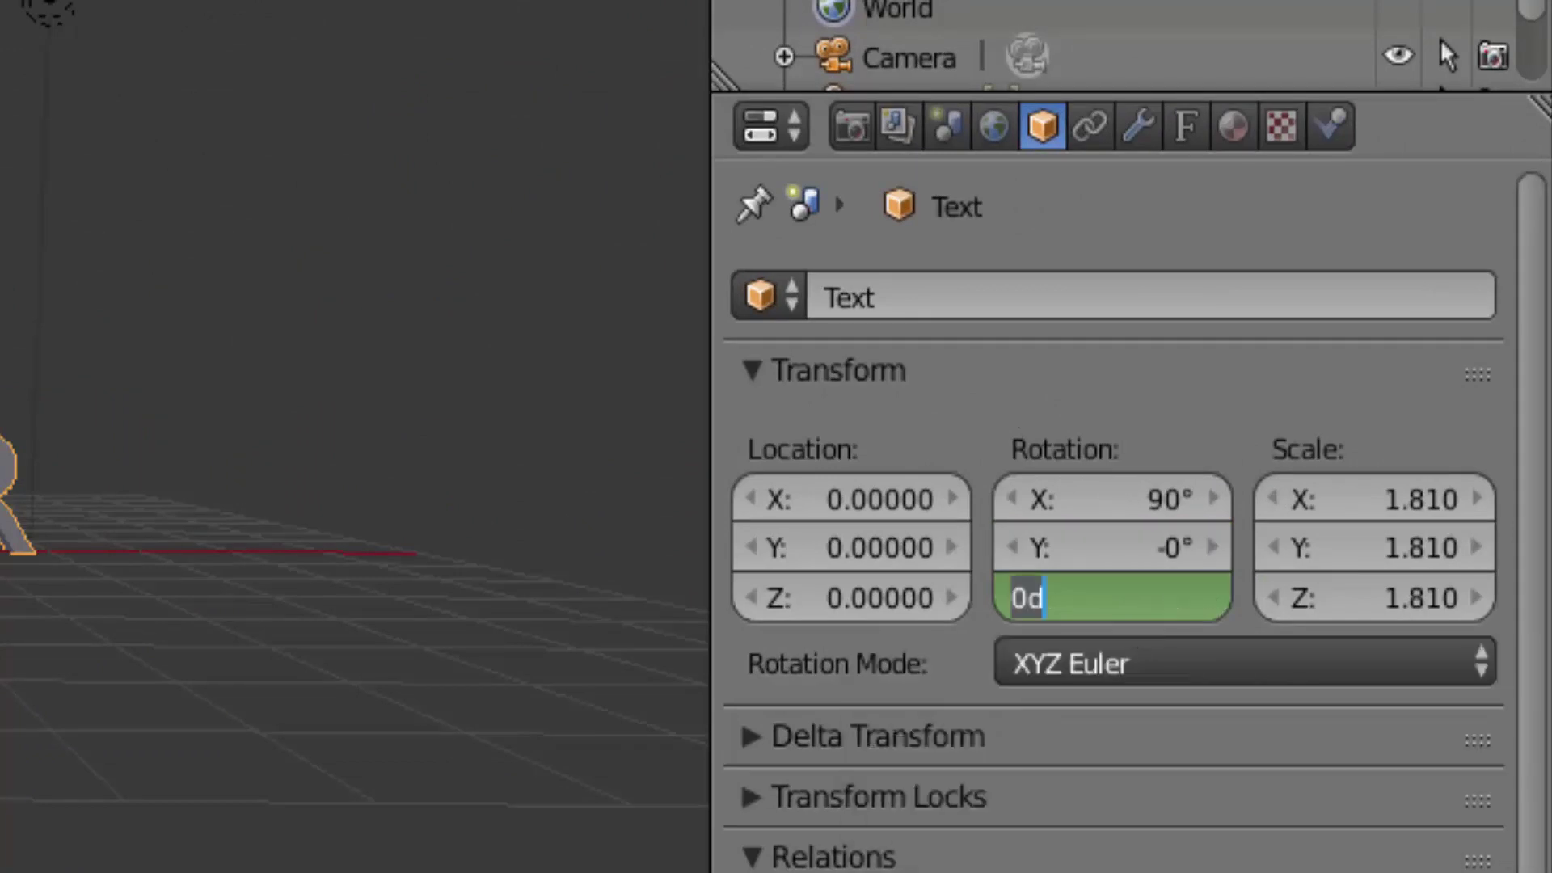
text(36)
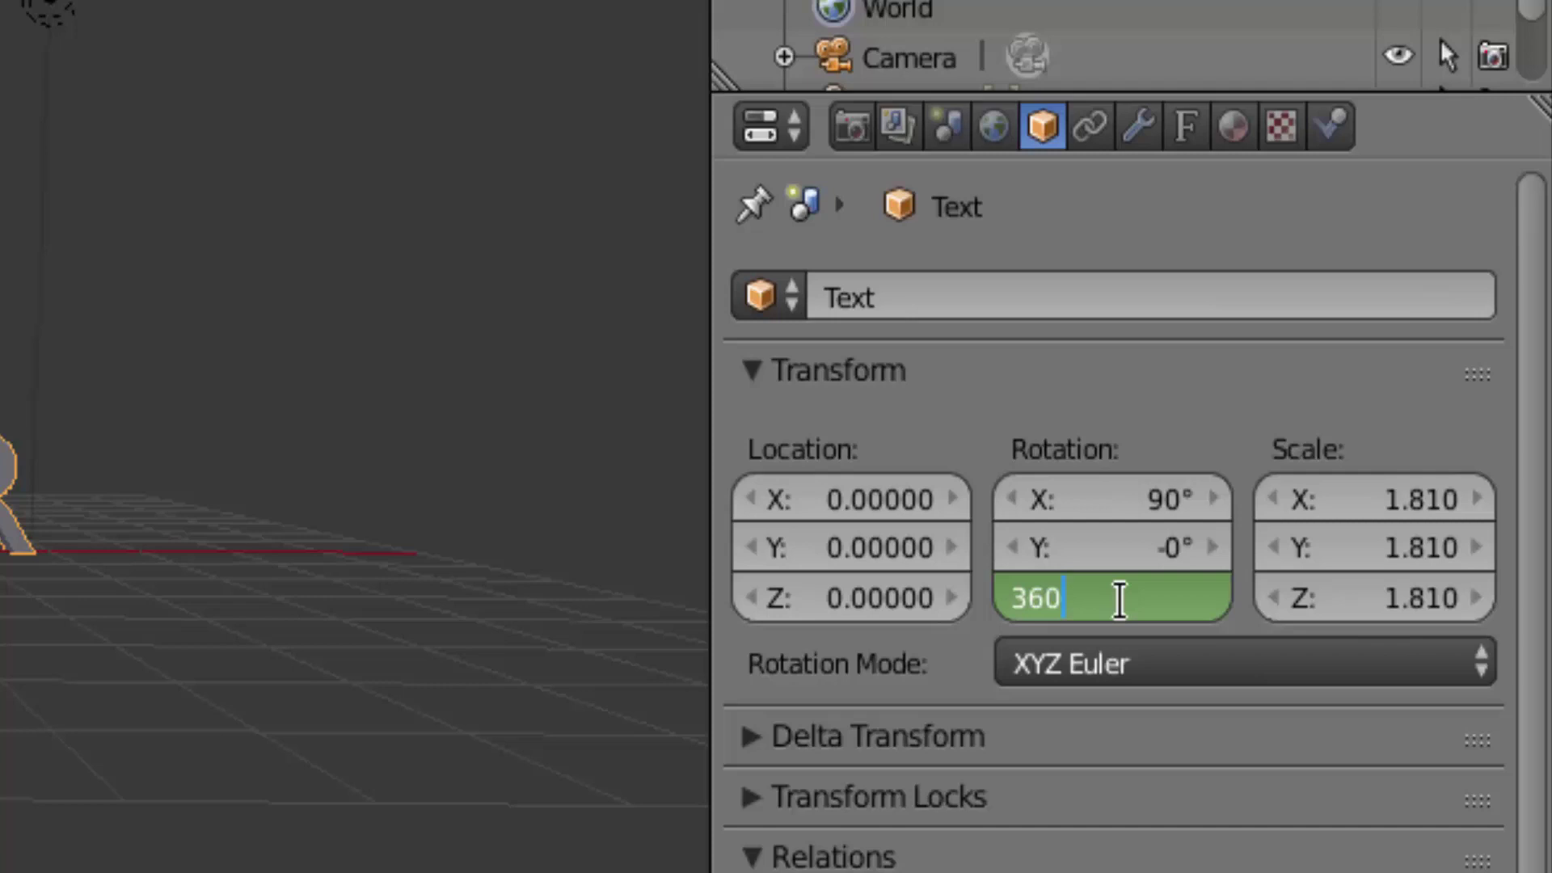
key(Return)
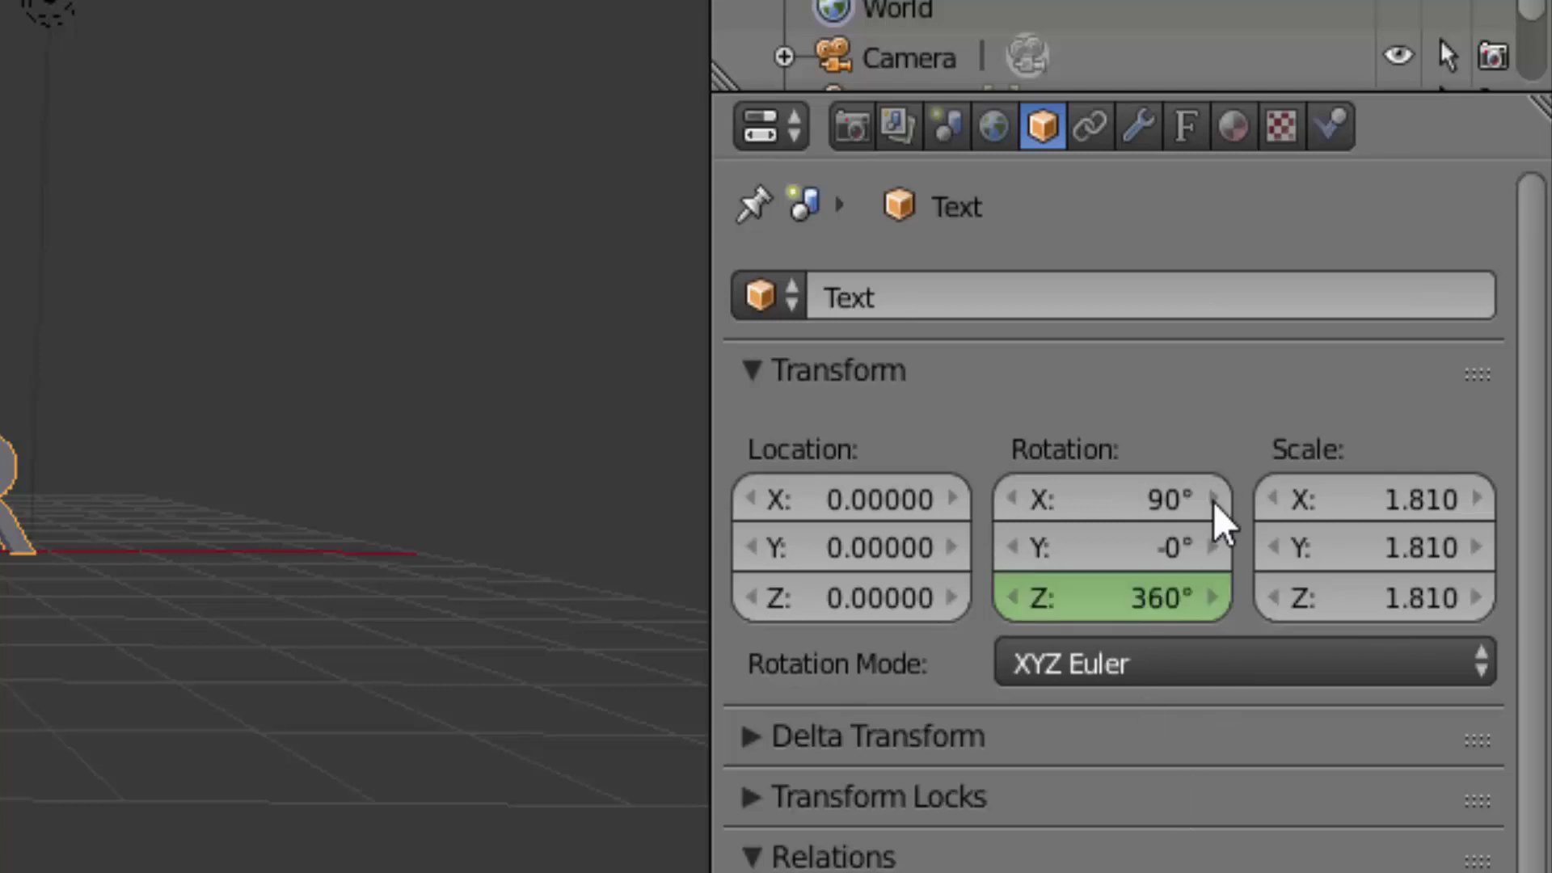
right_click(1110, 597)
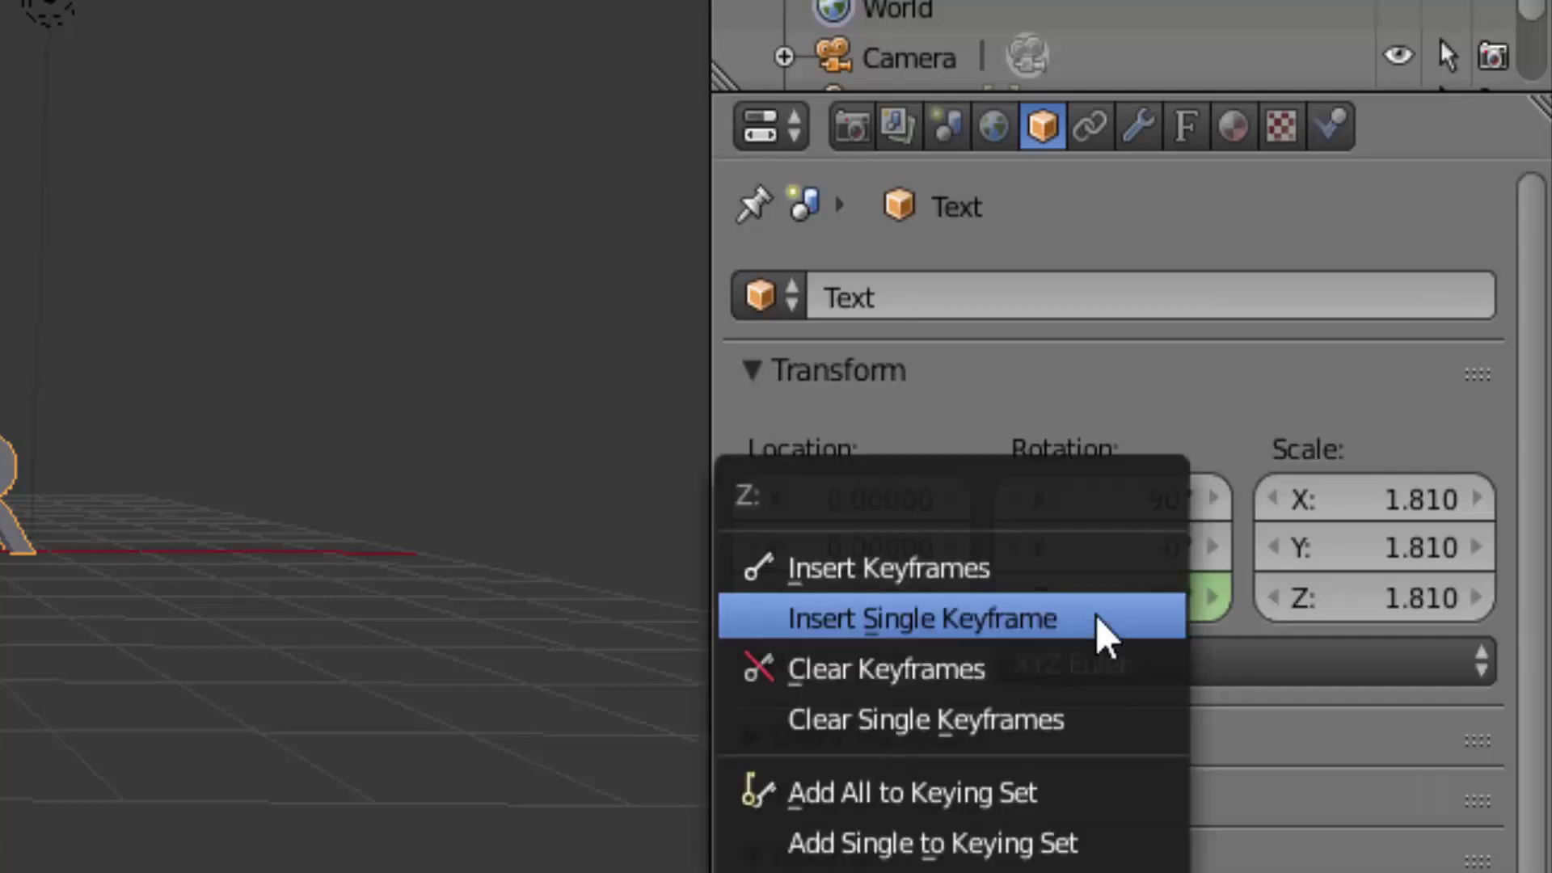
click(970, 621)
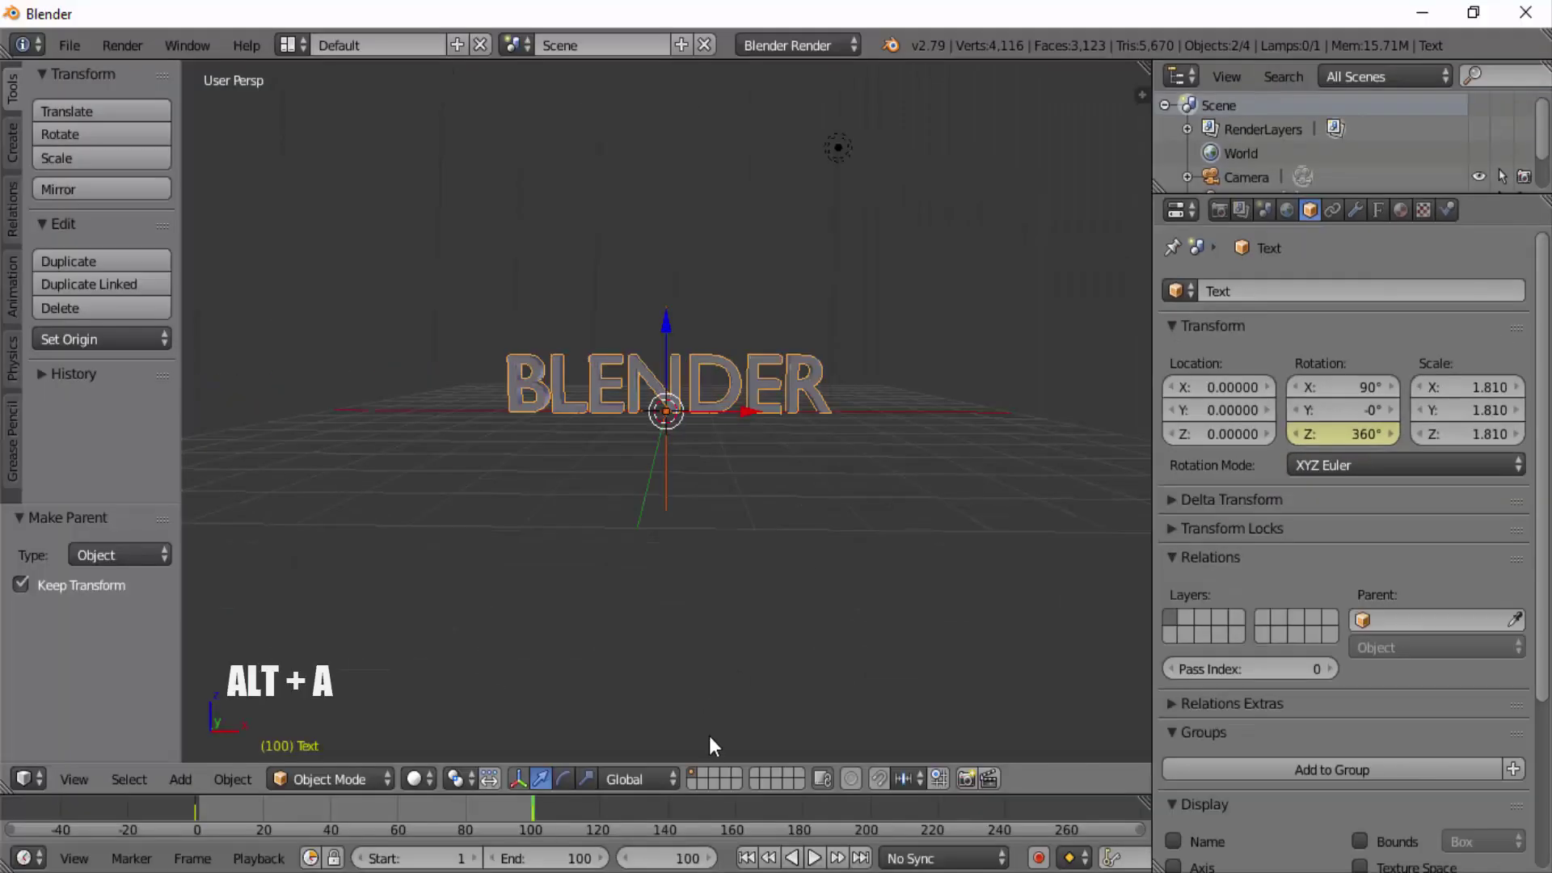
Step: Start playback with Alt+A so the BLENDER text spins about its vertical axis
key(alt+a)
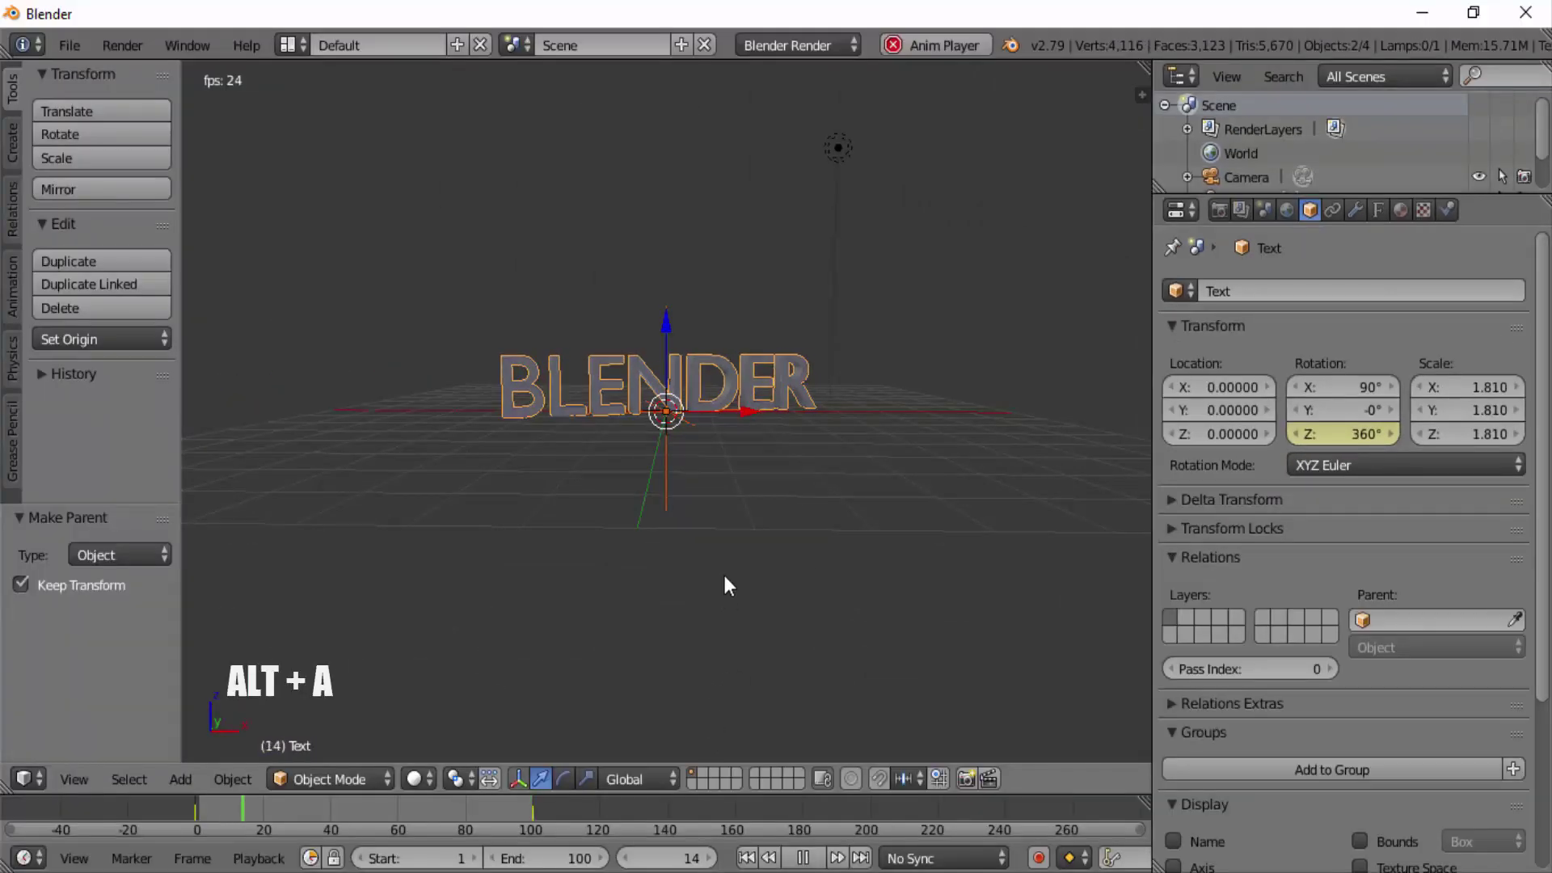